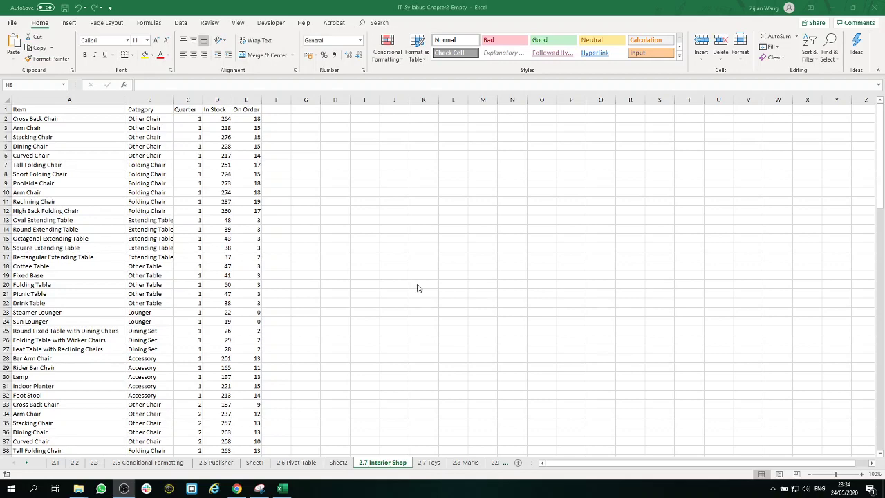
- Examine the Interior Shop stock data from the header row down to the last record
key("alt+Tab")
left_click(274, 340)
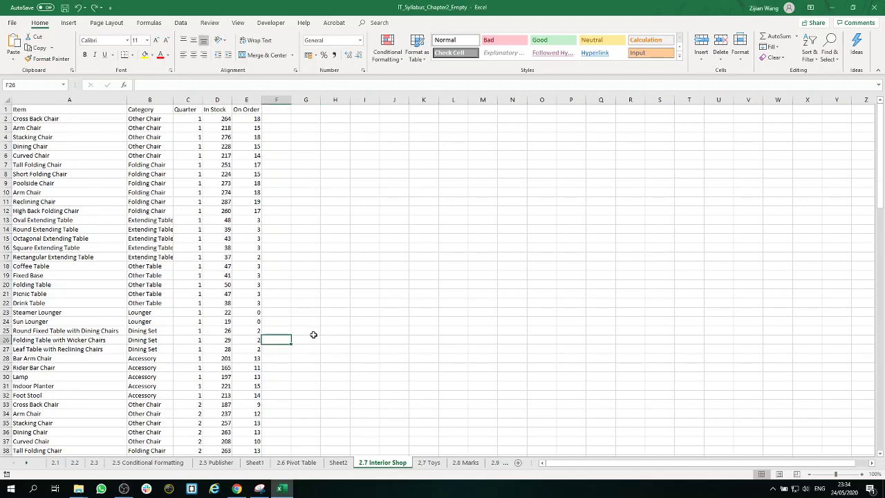
scroll(313, 335, "down", 20)
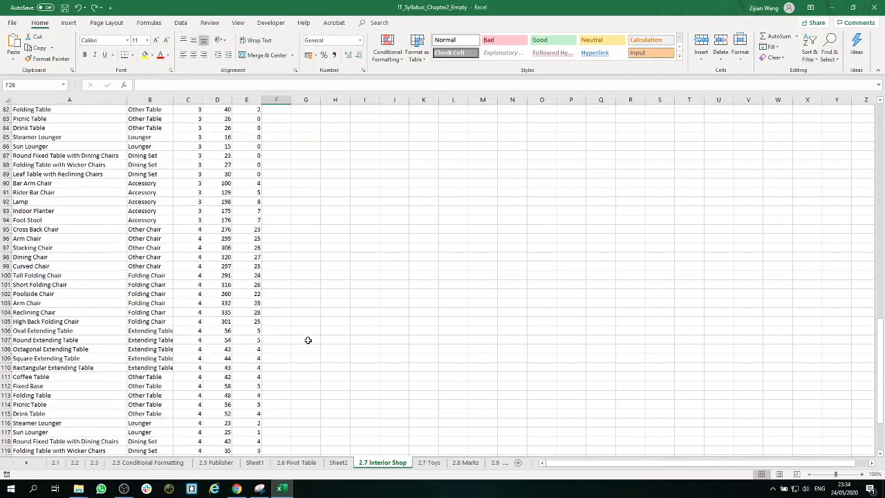
scroll(307, 340, "down", 6)
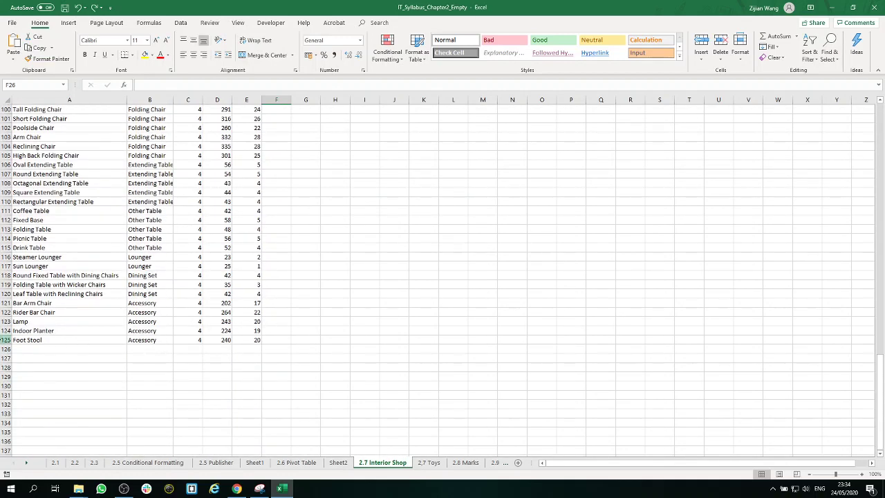
left_click(6, 340)
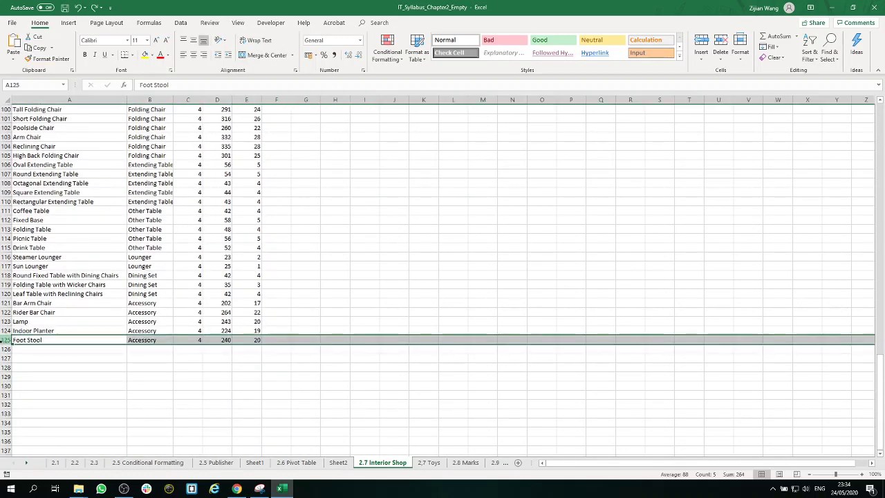
scroll(336, 346, "up", 20)
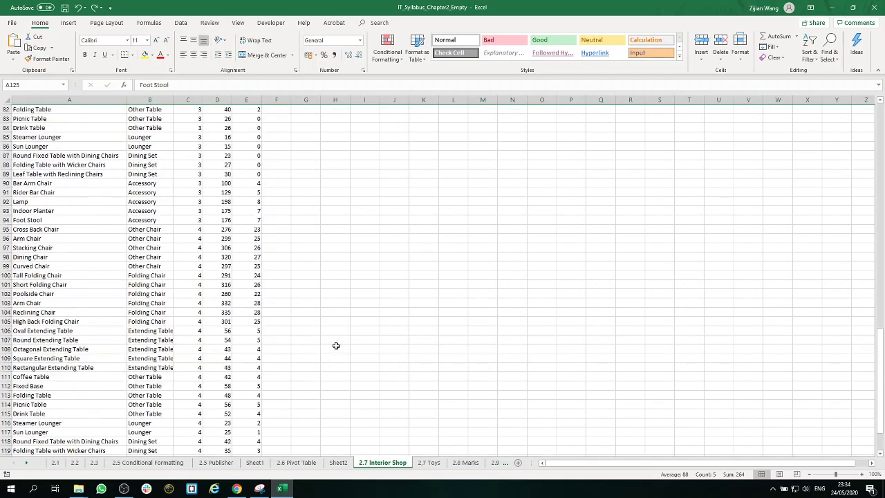
scroll(334, 330, "up", 12)
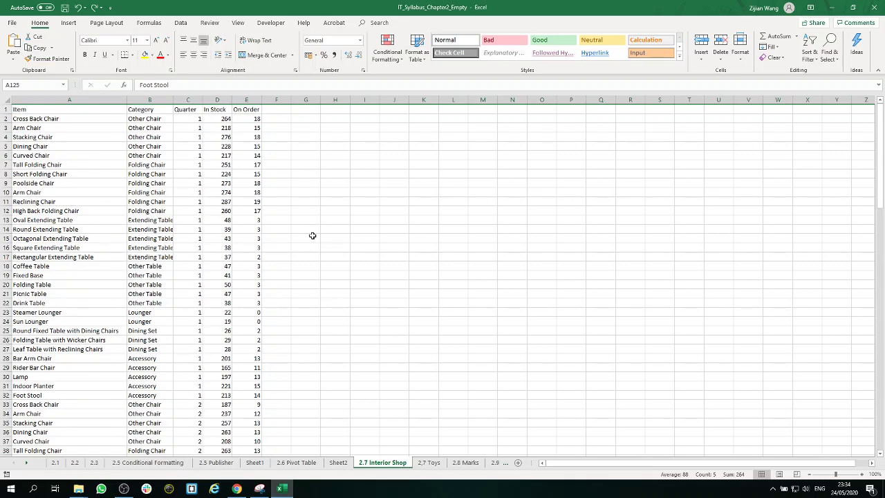
scroll(354, 233, "down", 4)
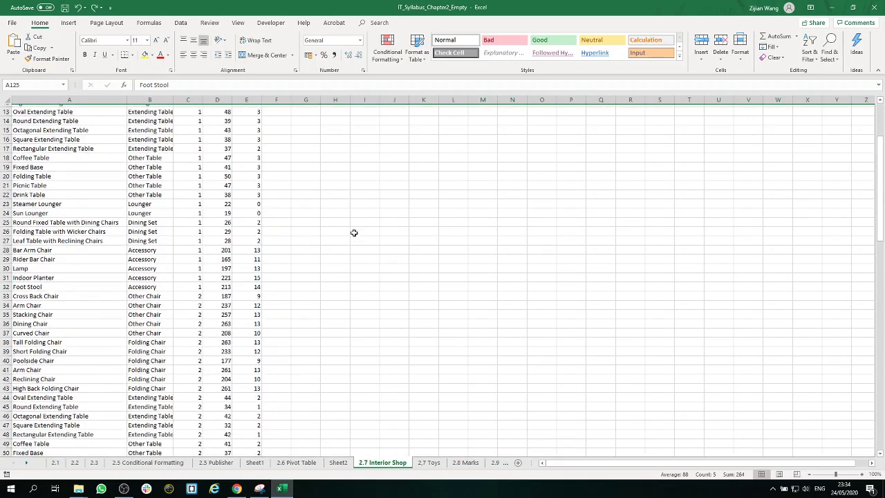
scroll(353, 233, "down", 6)
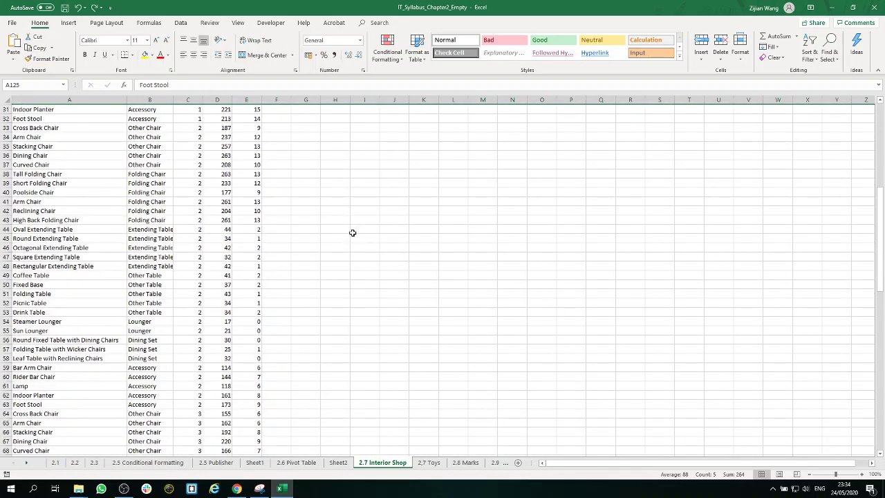
scroll(353, 232, "down", 4)
scroll(349, 231, "up", 14)
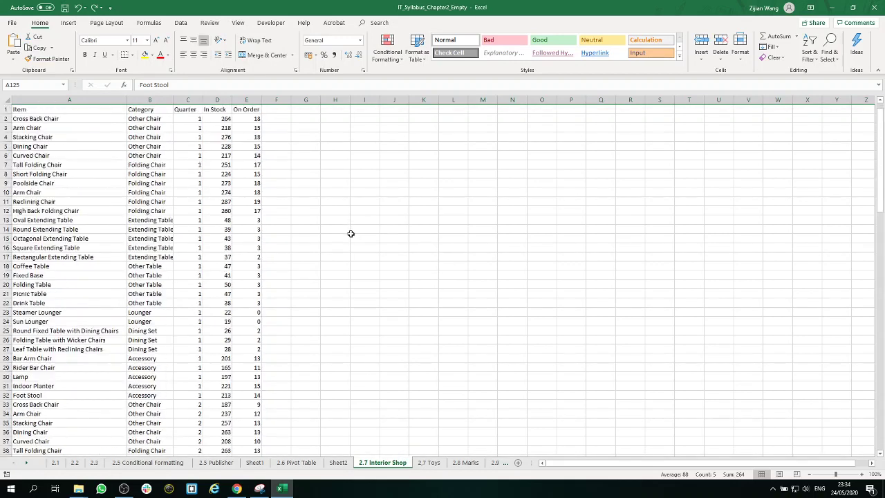
- Create a PivotTable on a new worksheet from the Interior Shop data range A1:E125
left_click(68, 110)
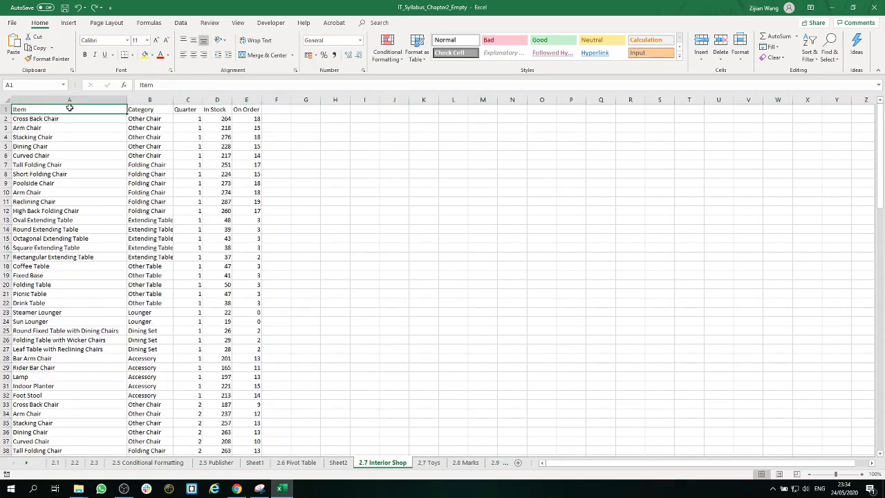
left_click(69, 23)
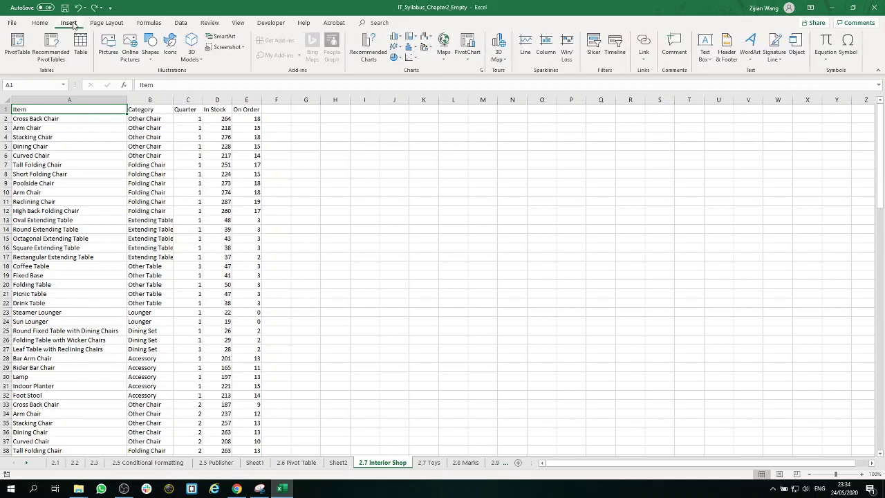
left_click(17, 44)
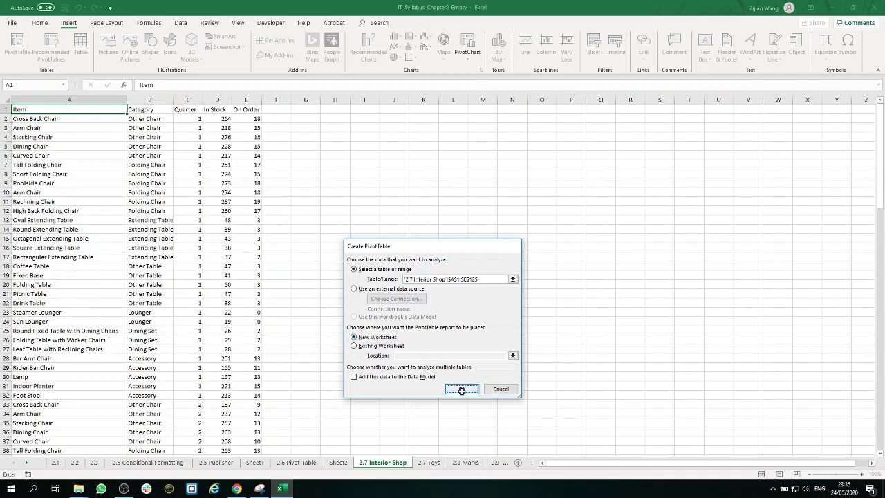
left_click(462, 389)
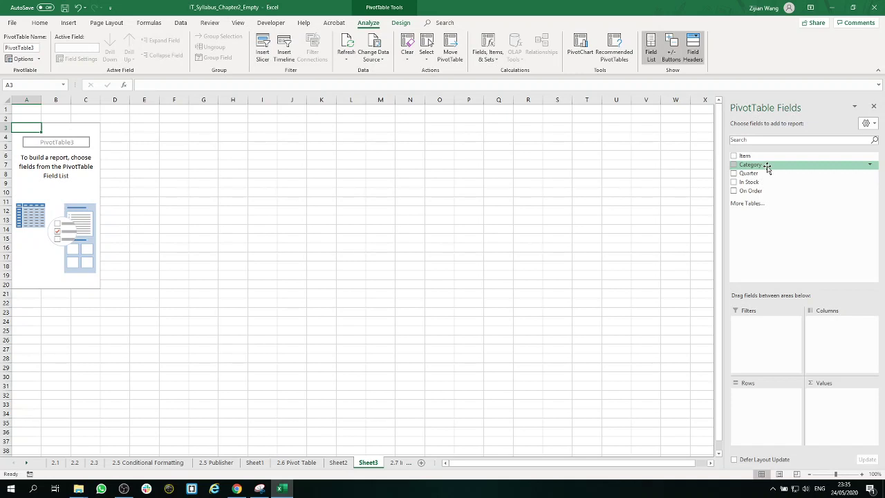
- Lay out the PivotTable with Category as rows, Quarter as columns and the sum of In Stock as values
left_click_drag(768, 169, 763, 406)
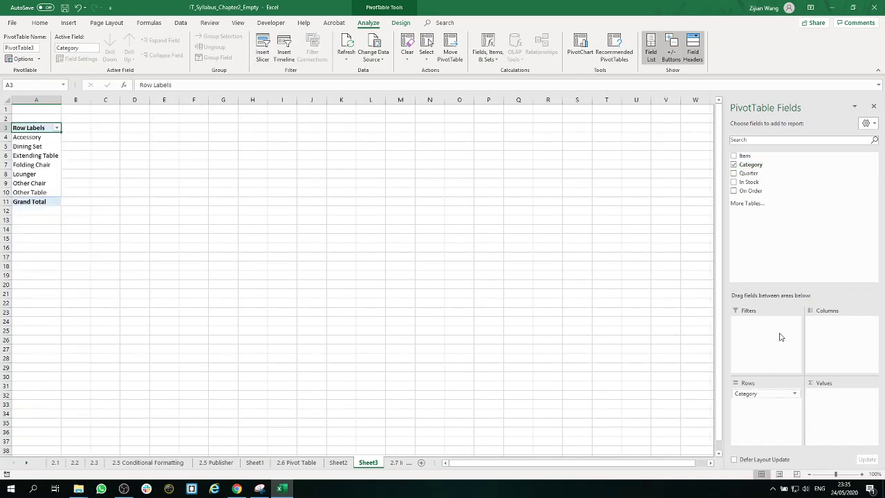
left_click_drag(758, 174, 820, 325)
left_click_drag(757, 187, 843, 397)
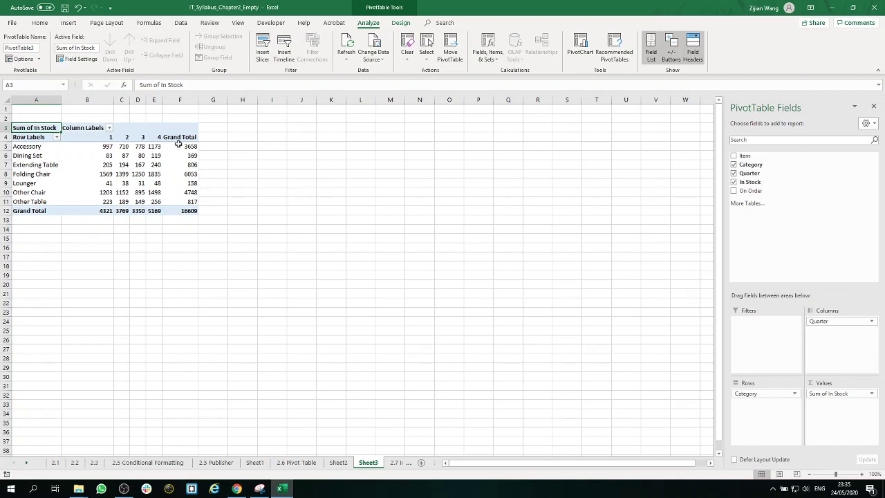
left_click_drag(218, 228, 34, 109)
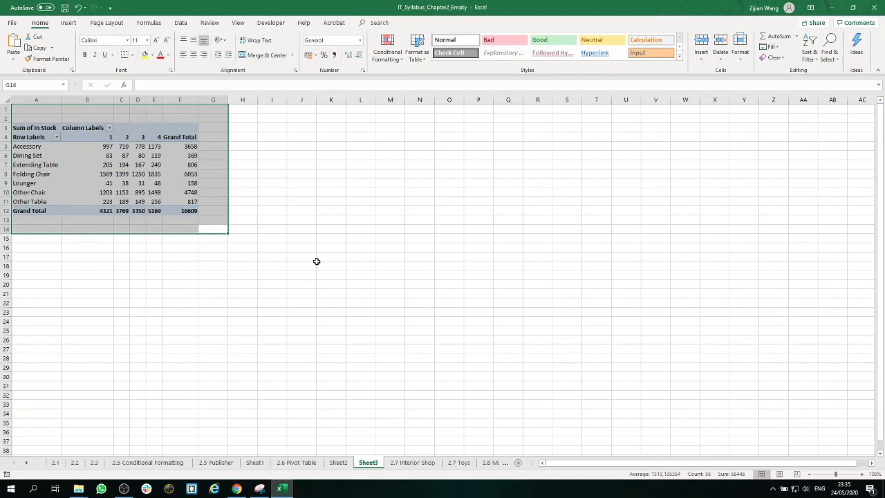
left_click(272, 231)
left_click(186, 190)
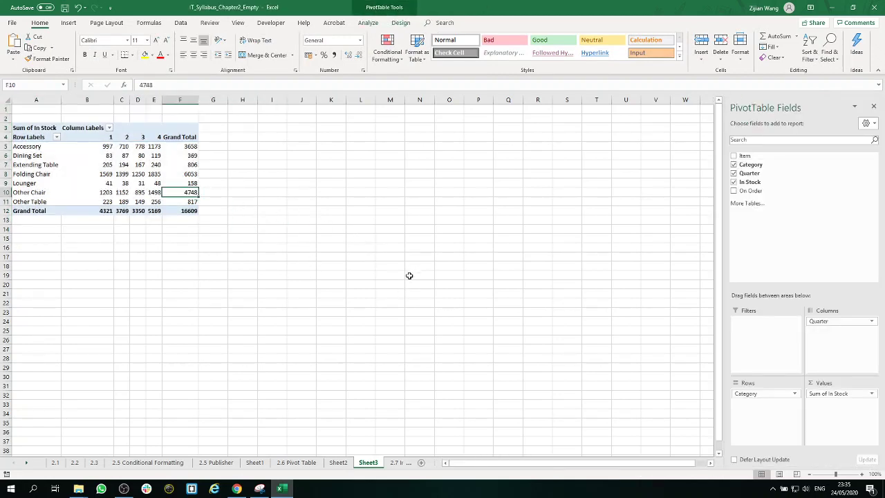
left_click(191, 210)
left_click_drag(192, 210, 99, 148)
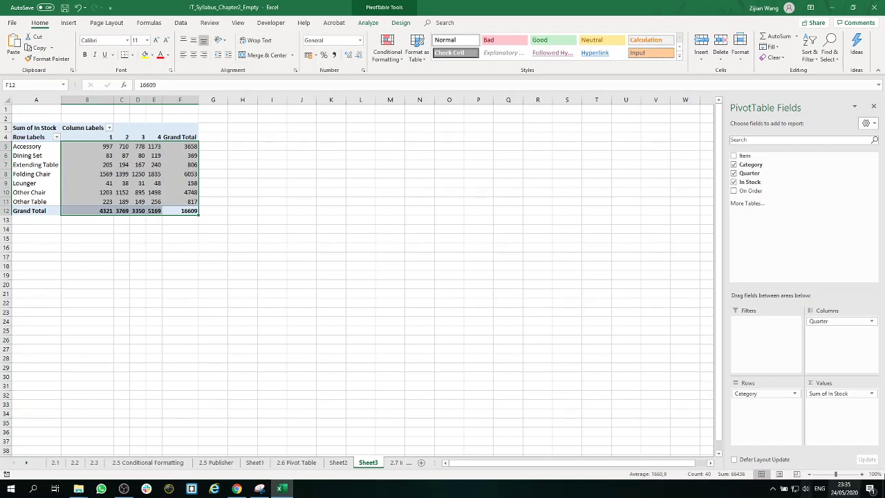
- Show the PivotTable's Sum of In Stock values as % of Column Total
left_click(851, 395)
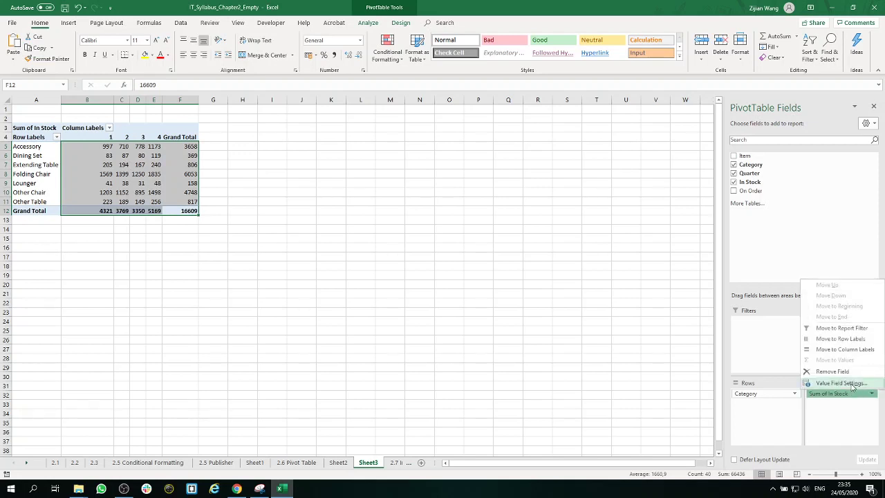
left_click(850, 384)
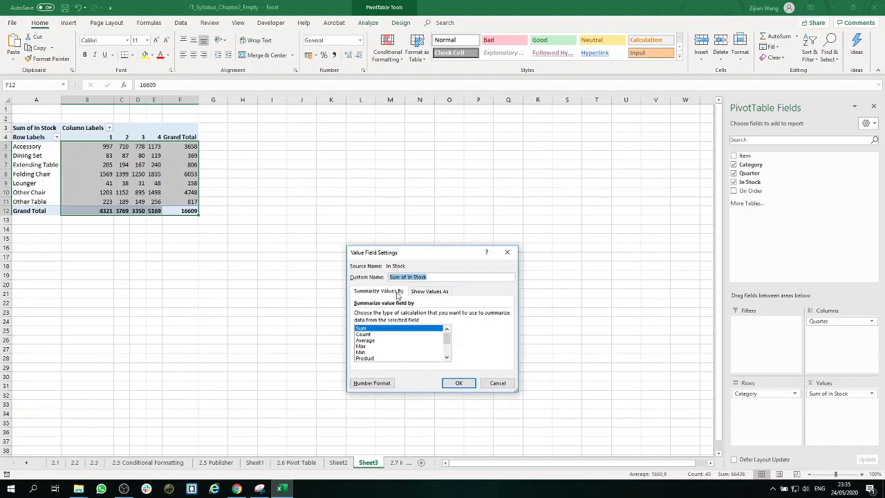
left_click(437, 292)
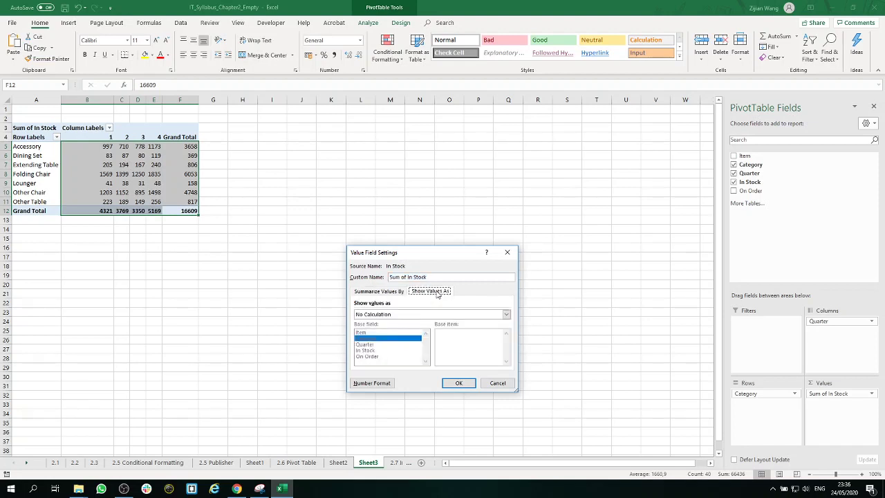
left_click(506, 314)
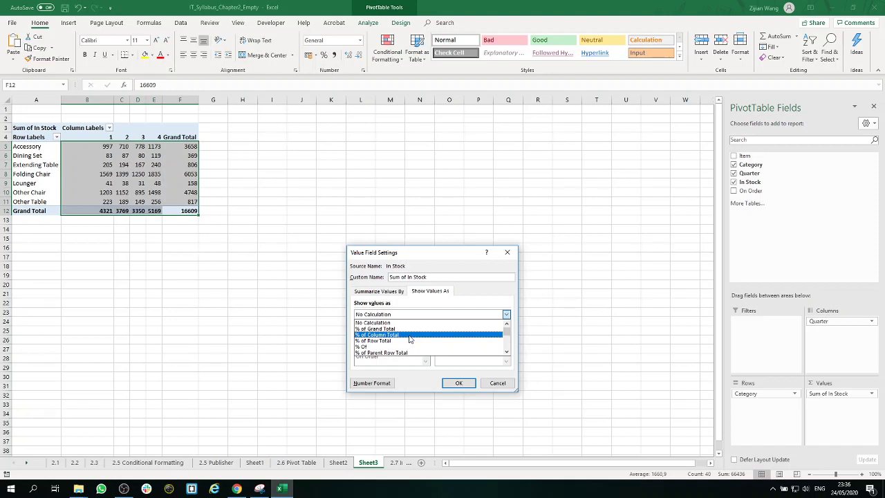
left_click(409, 335)
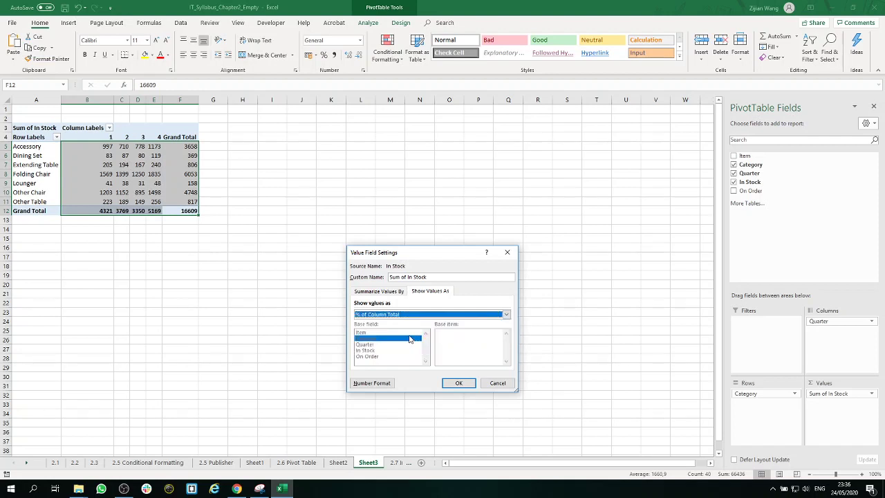
left_click(458, 384)
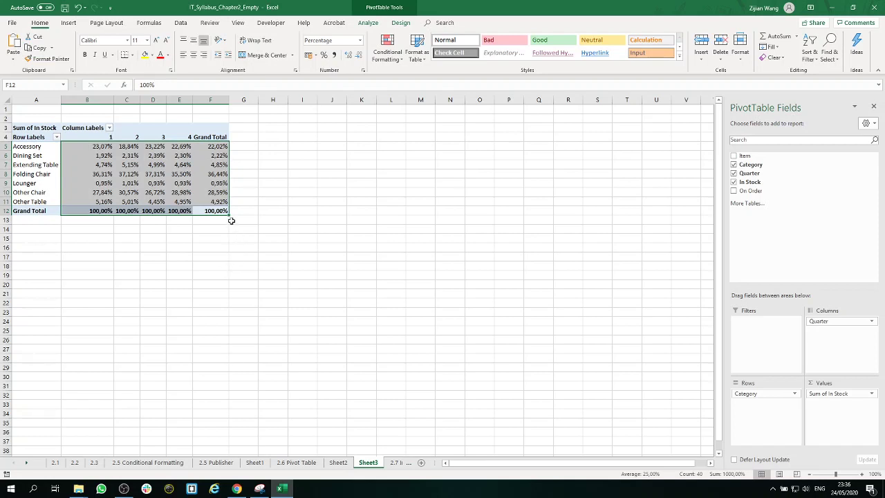
left_click(260, 228)
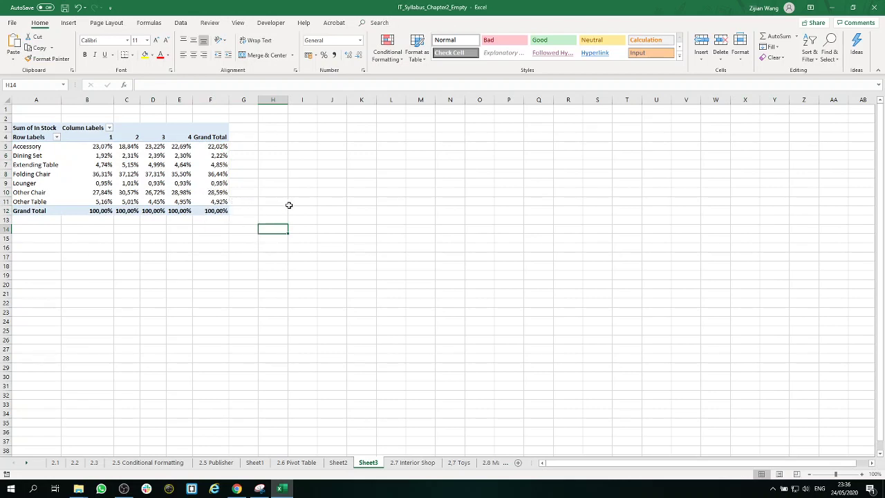
- Format the PivotTable's In Stock values as percentages with 0 decimal places
right_click(187, 185)
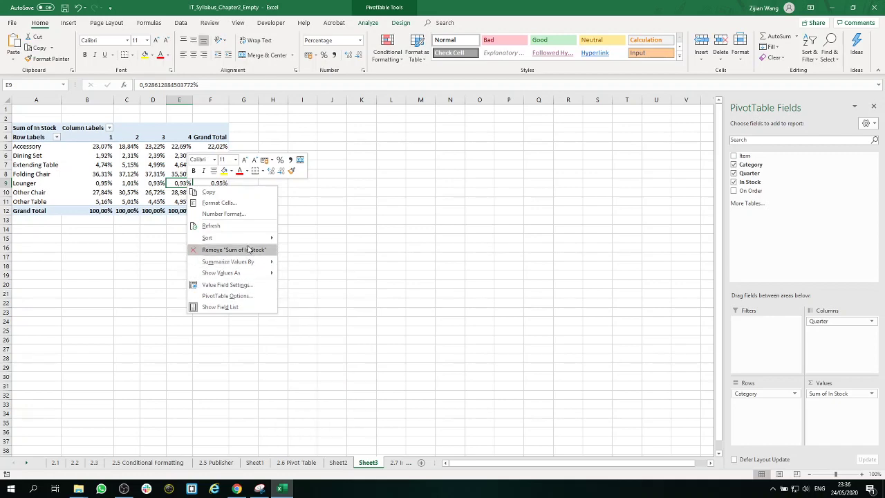
left_click(247, 215)
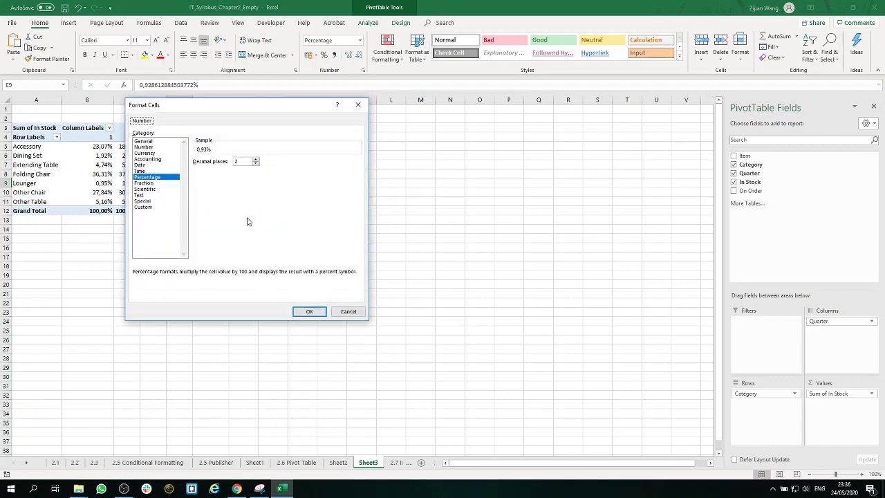
left_click_drag(275, 109, 448, 181)
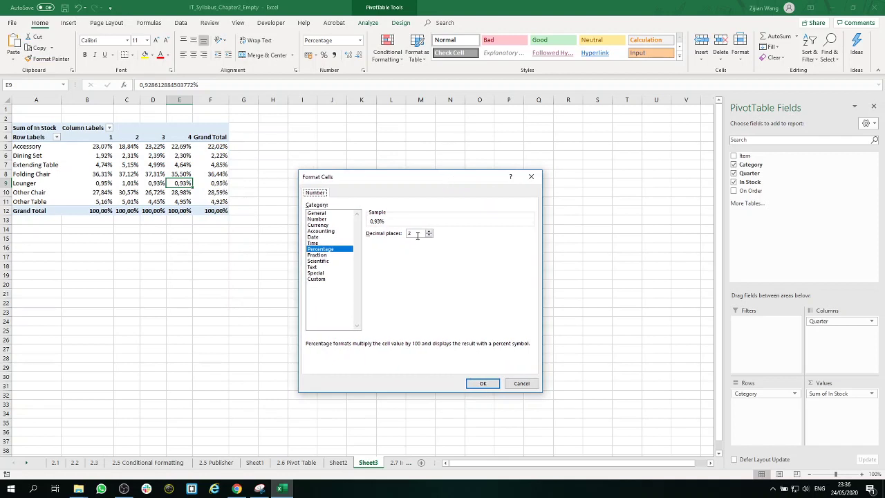
double_click(420, 234)
type("0")
left_click(484, 382)
left_click(231, 239)
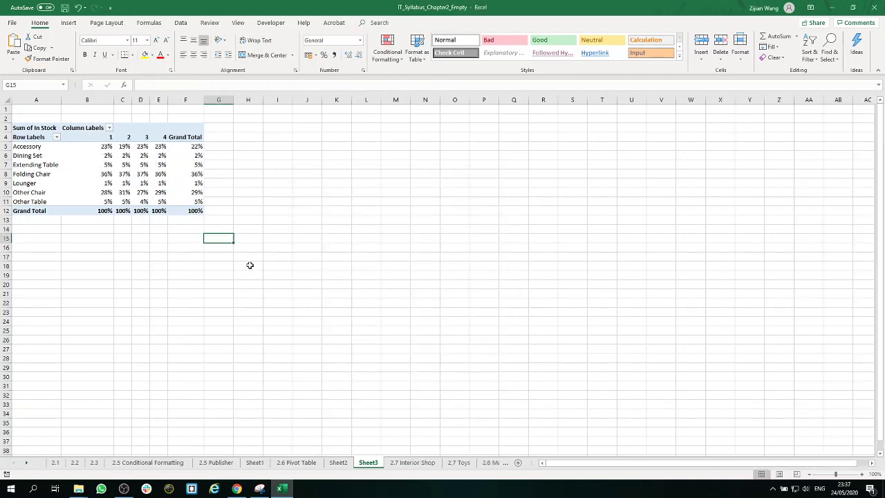
left_click(196, 201)
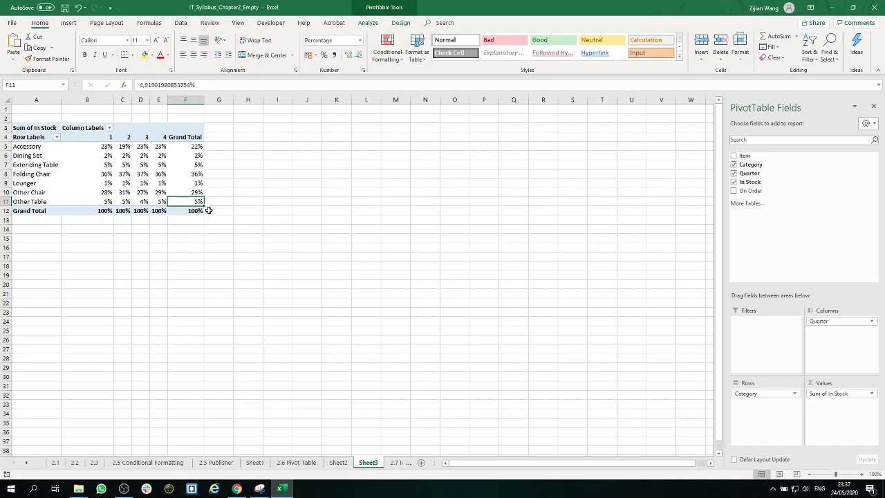
left_click_drag(200, 210, 45, 202)
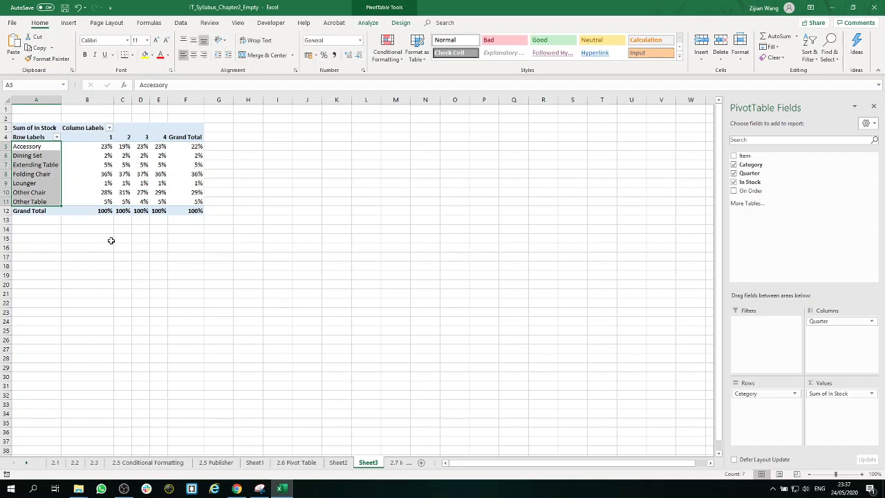
left_click(99, 239)
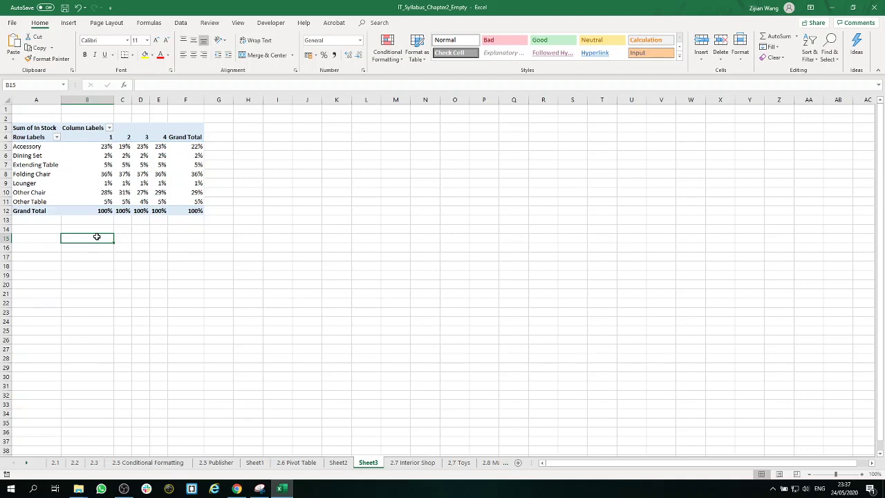
- Group the Accessory, Folding Chair and Other Chair row labels in the PivotTable
left_click(41, 146)
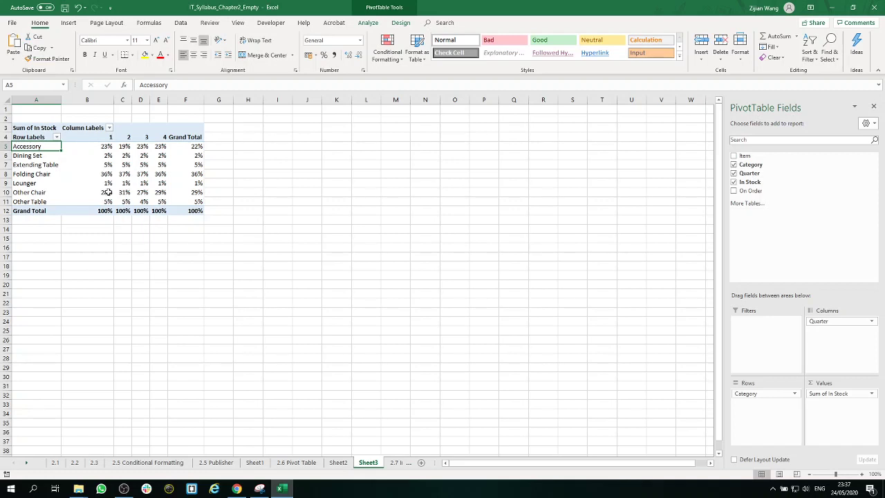
left_click(48, 173, "ctrl")
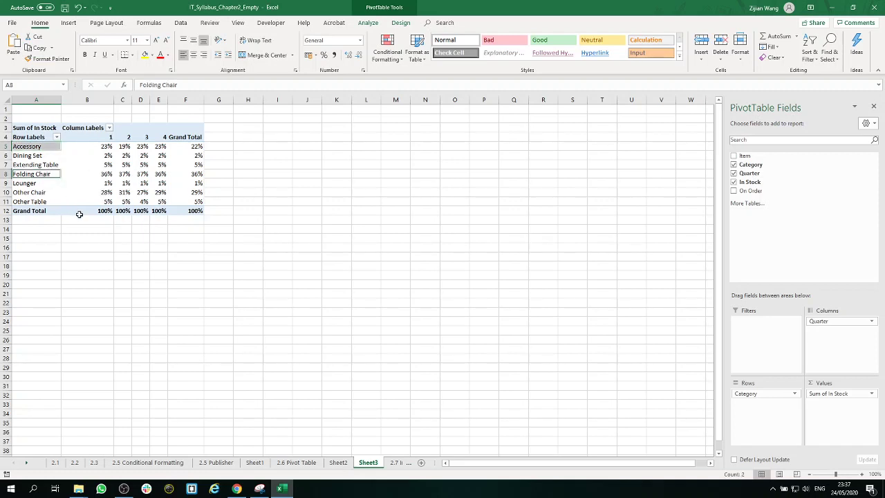
left_click(45, 193, "ctrl")
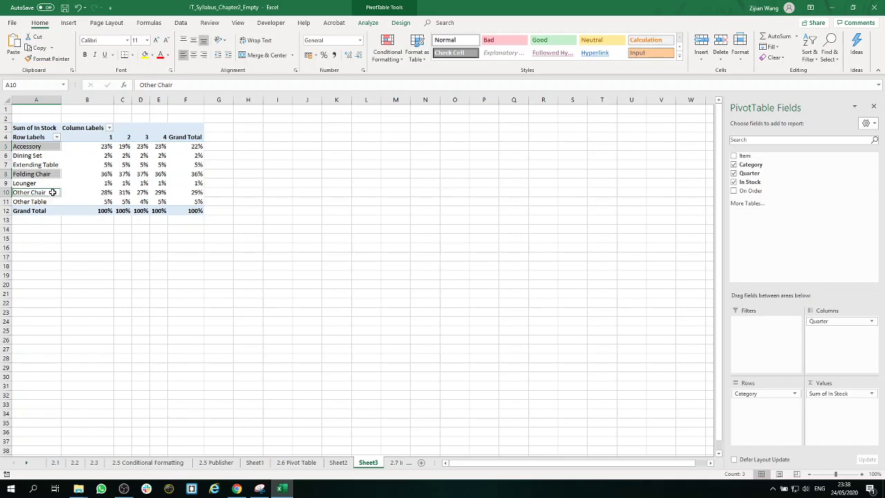
right_click(53, 194)
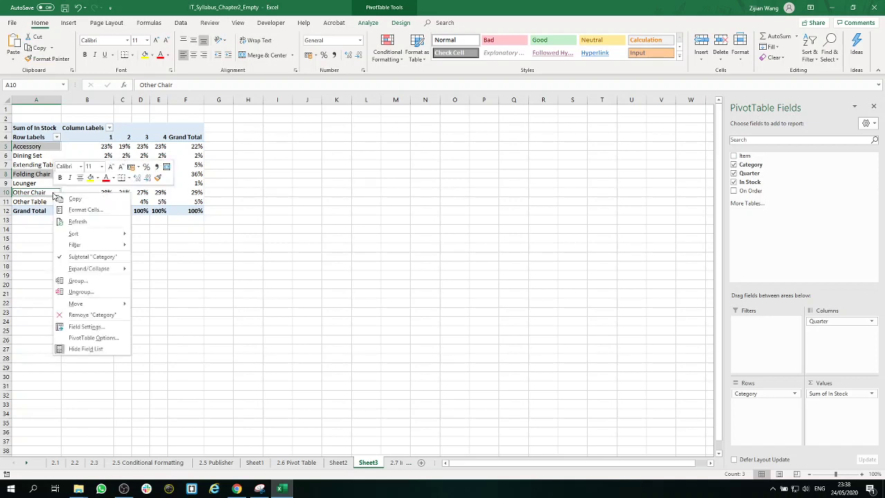
left_click(78, 280)
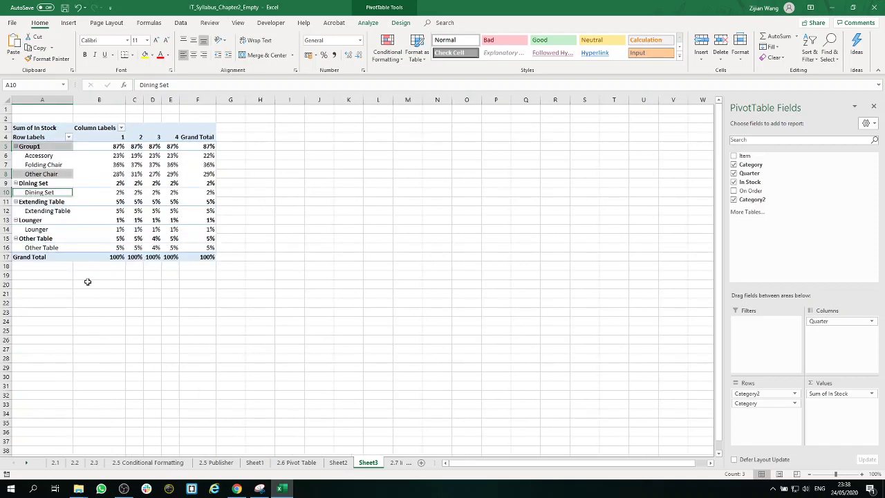
- Rename the group holding Accessory, Folding Chair and Other Chair as "Top 3 Categories"
left_click(54, 147)
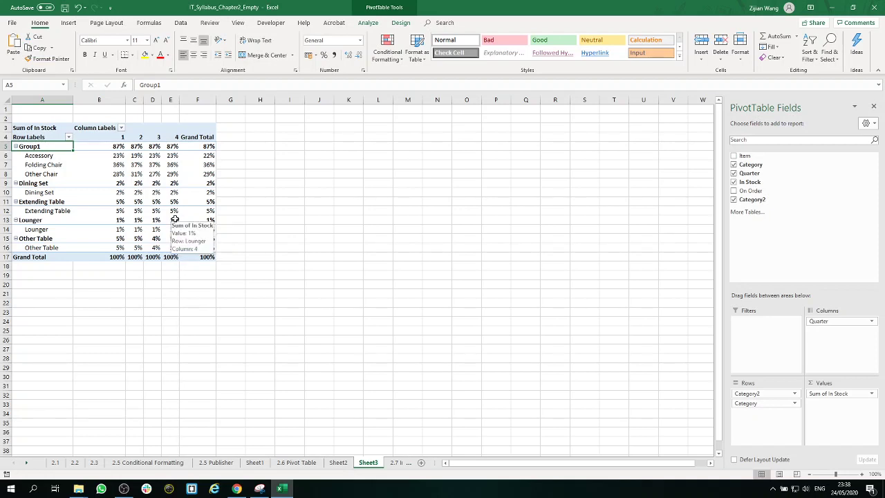
mouse_move(82, 162)
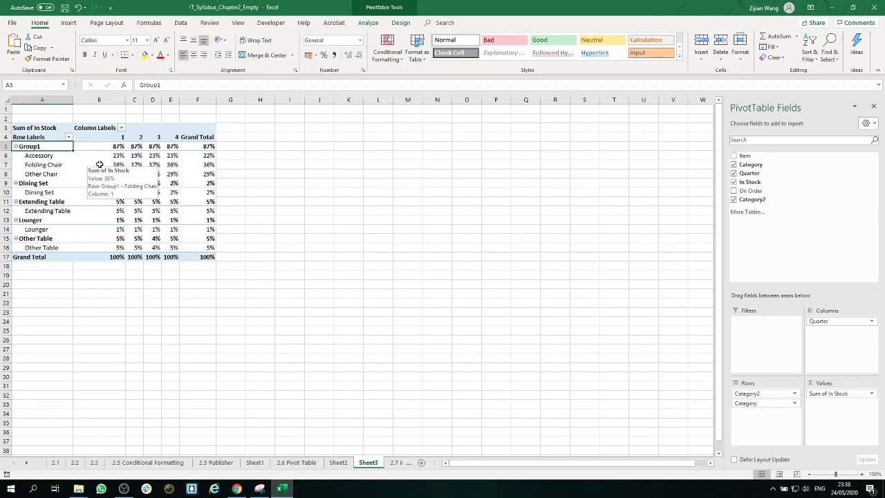
key("F2")
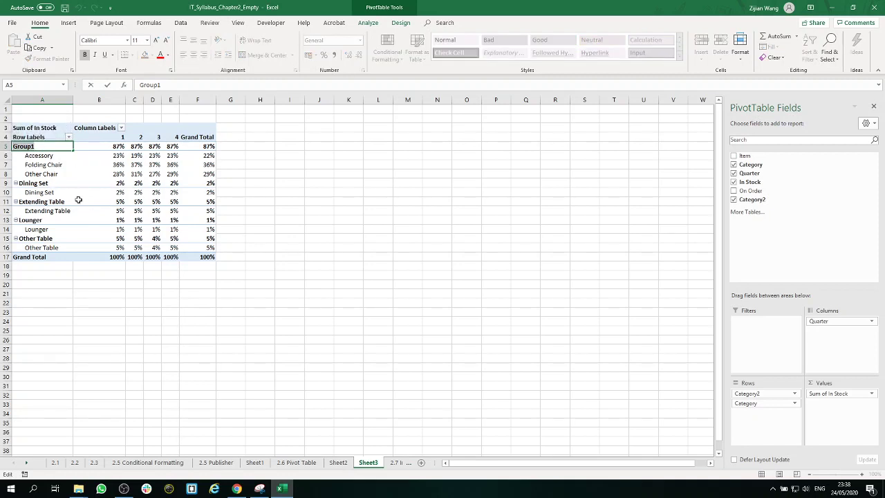
type("Top 3 Categories")
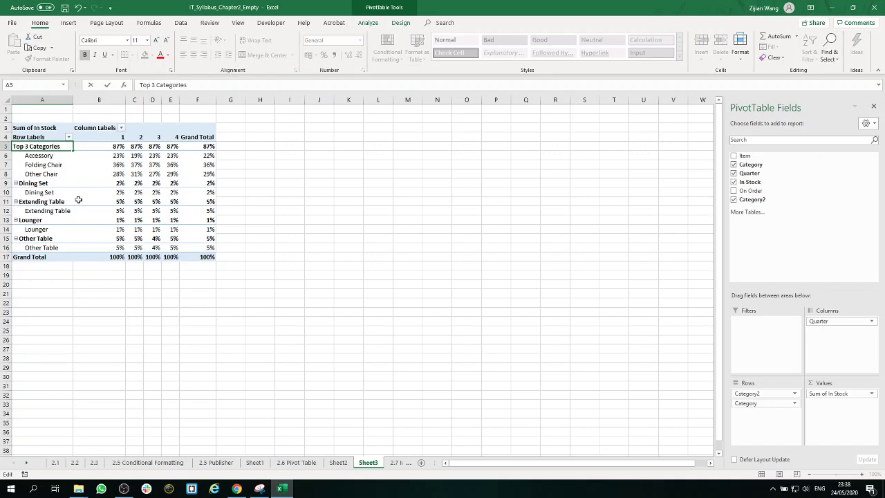
left_click(66, 199)
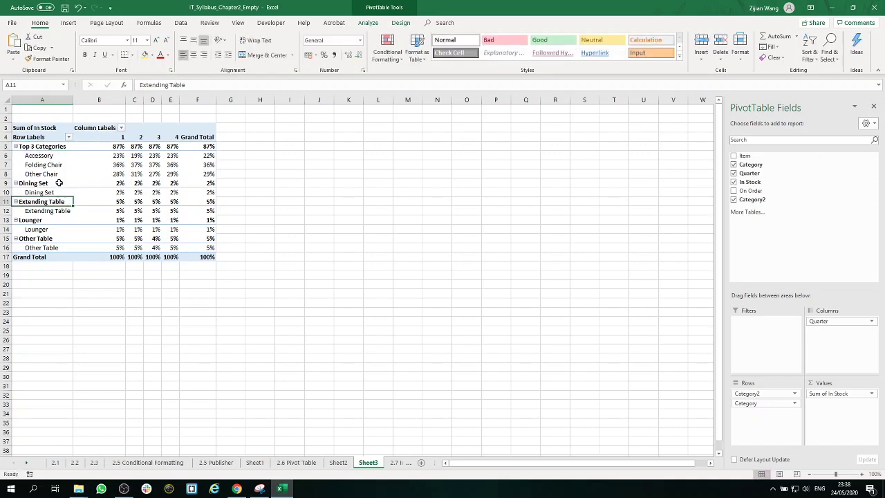
- Group the remaining Dining Set, Extending Table, Lounger and Other Table items into a second category group
left_click(57, 192)
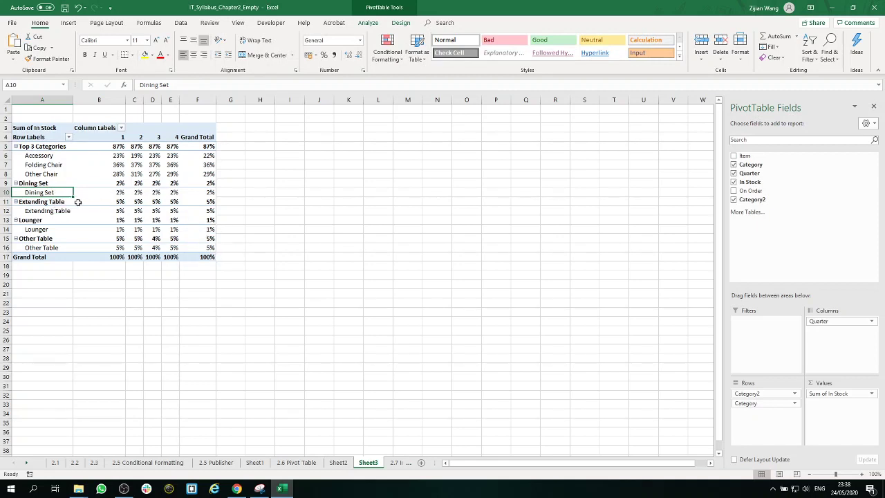
left_click(60, 213, "ctrl")
left_click(60, 231, "ctrl")
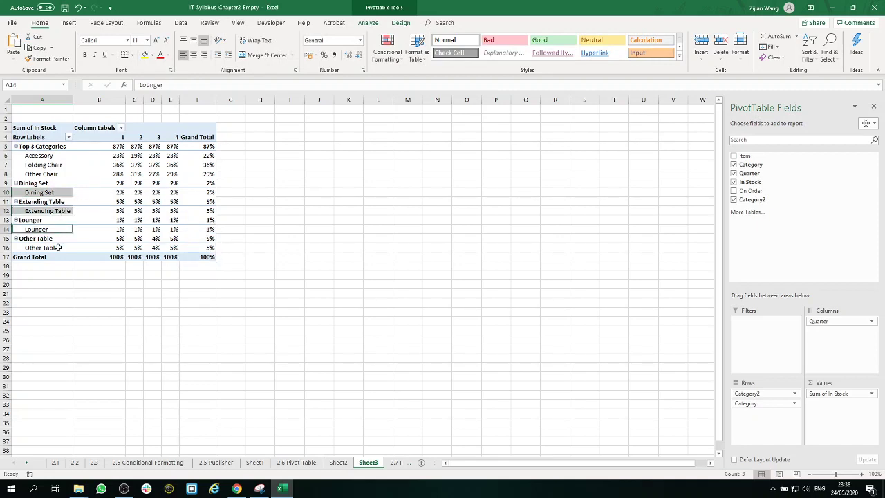
left_click(58, 247, "ctrl")
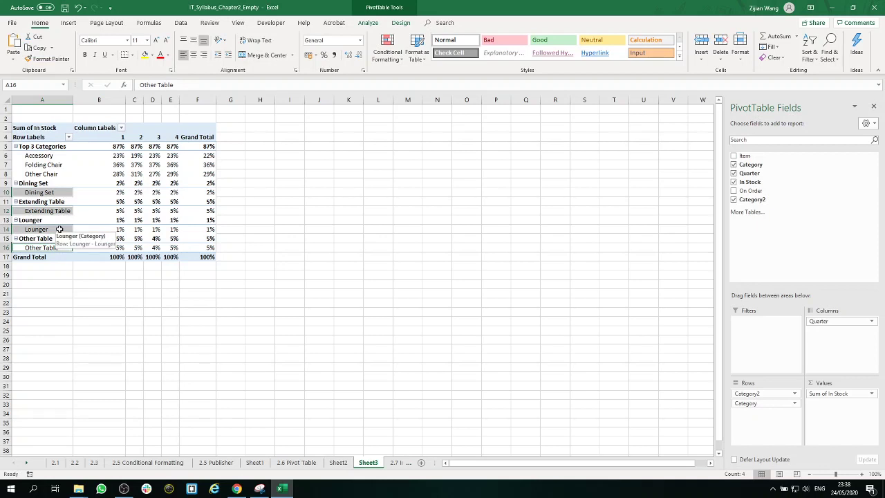
right_click(60, 231)
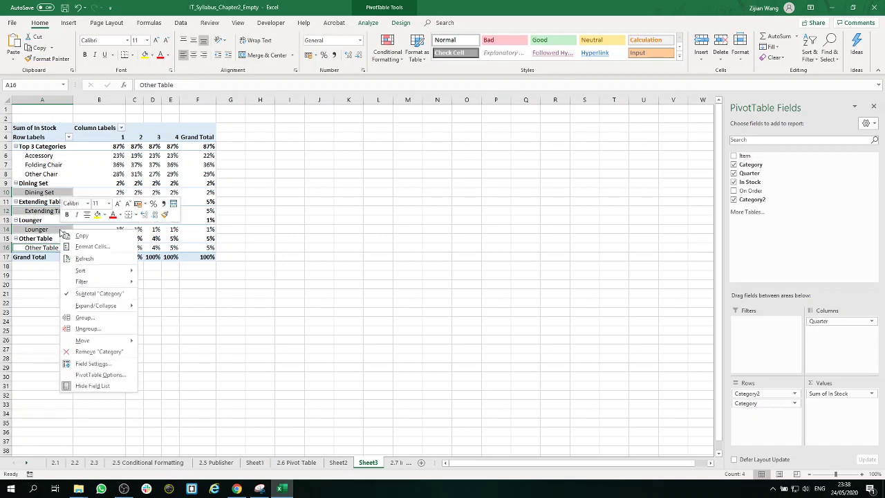
left_click(95, 316)
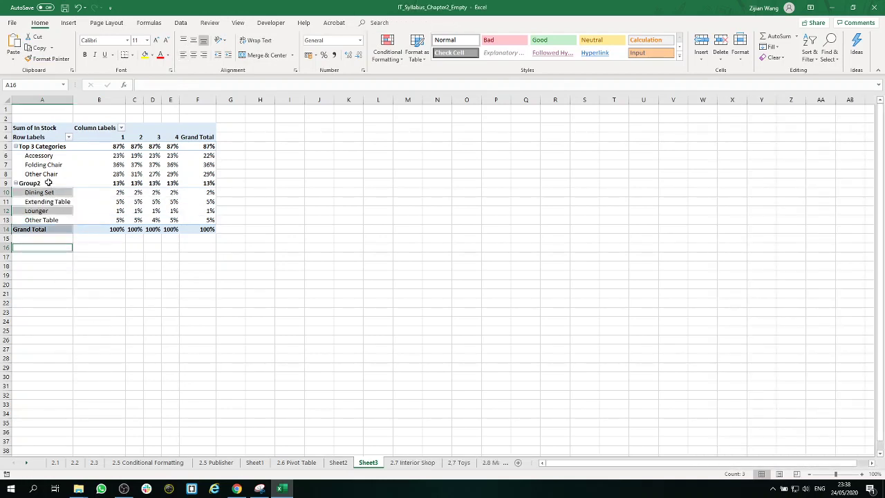
- Rename the second category group as "Bottom 4 Categories"
left_click(48, 182)
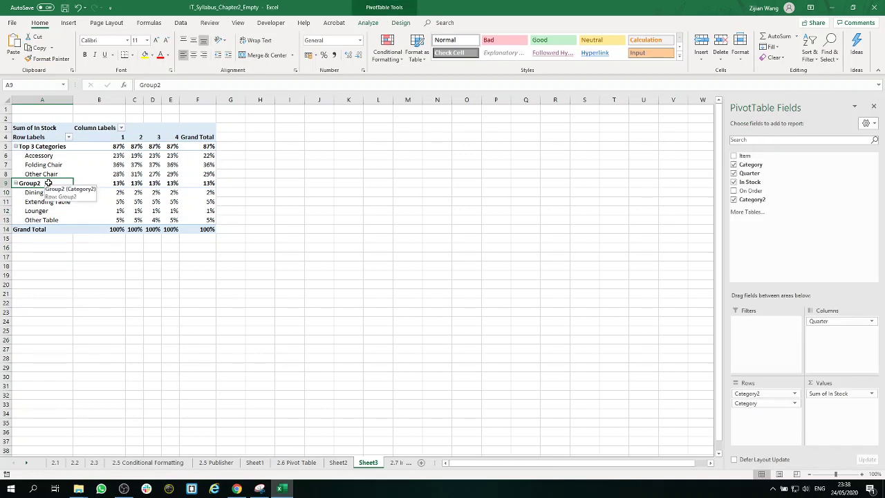
double_click(48, 182)
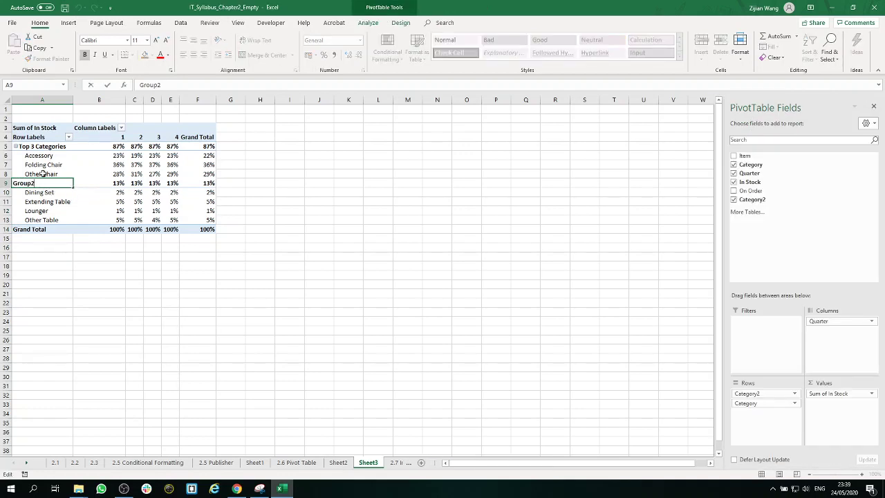
double_click(39, 182)
type("Bottom 4 Categories")
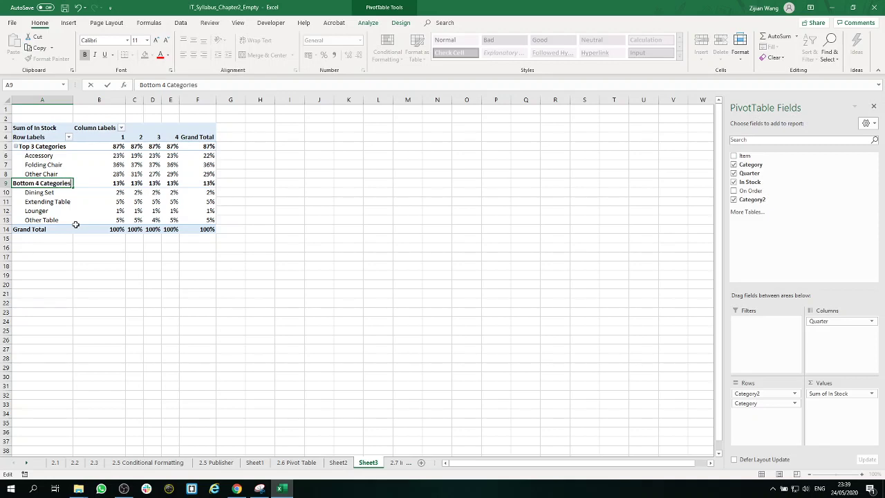
left_click(83, 219)
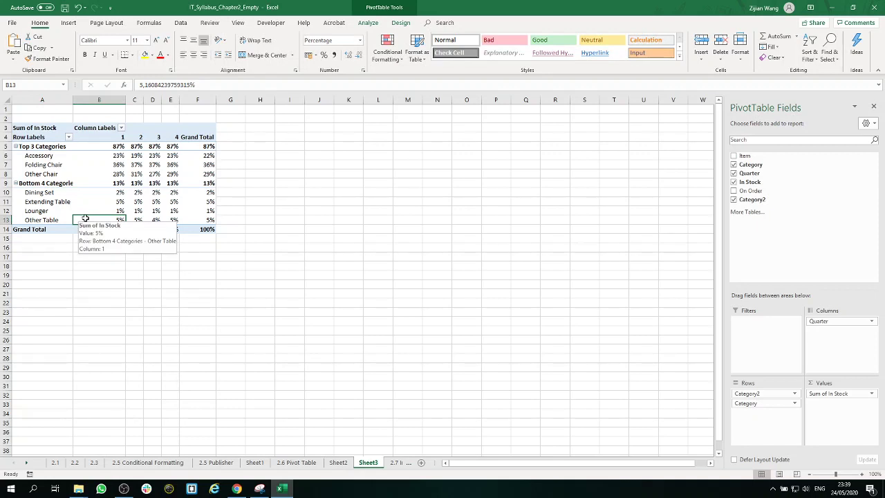
- Examine the quarterly subtotals of the Bottom 4 Categories and Top 3 Categories groups
left_click(105, 183)
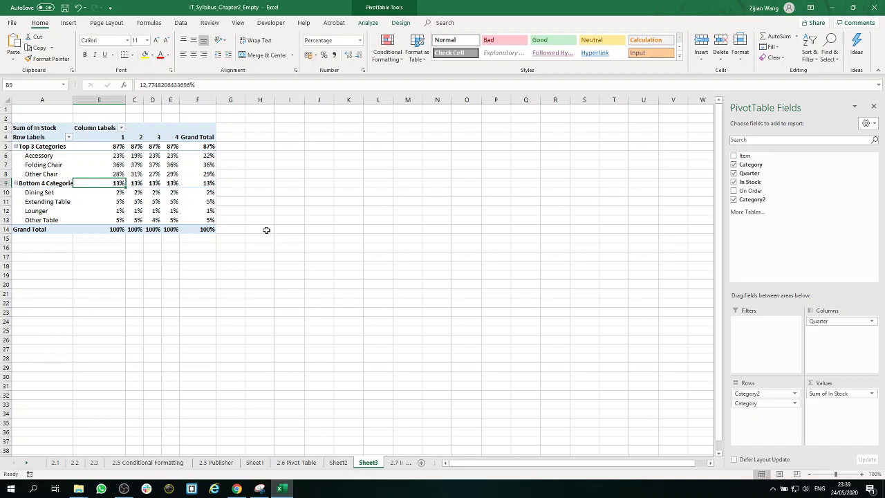
mouse_move(173, 145)
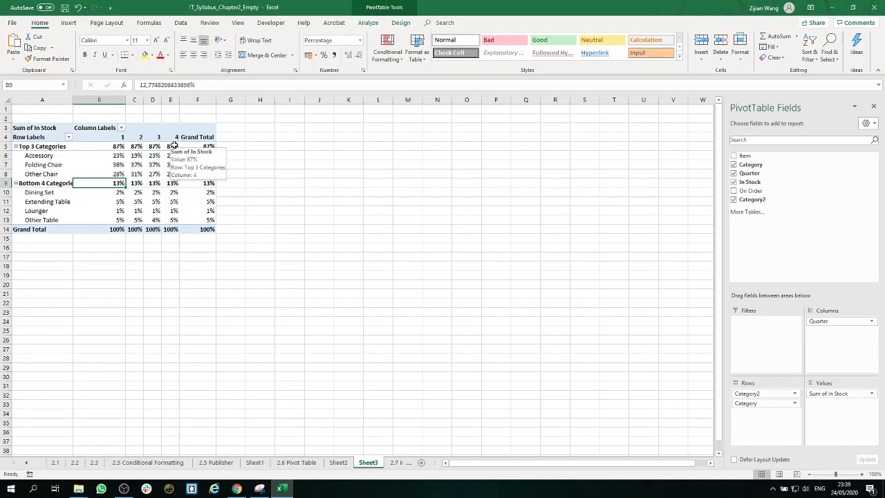
left_click_drag(173, 146, 110, 145)
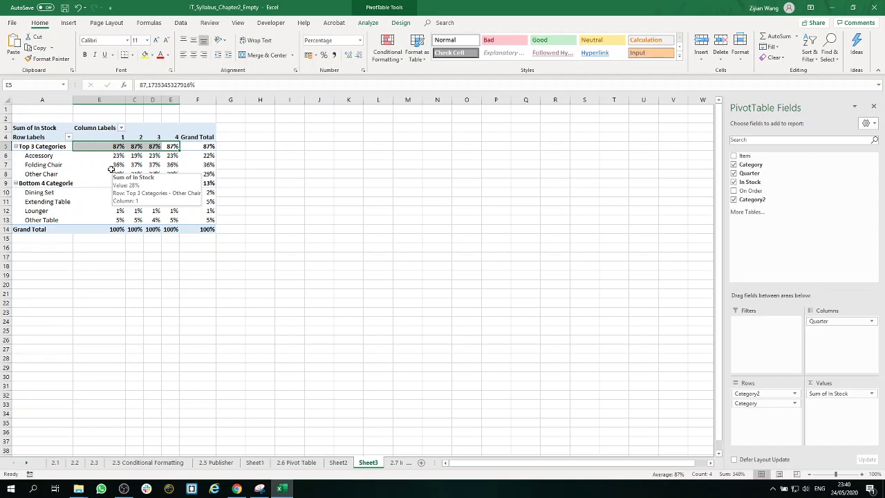
left_click(269, 207)
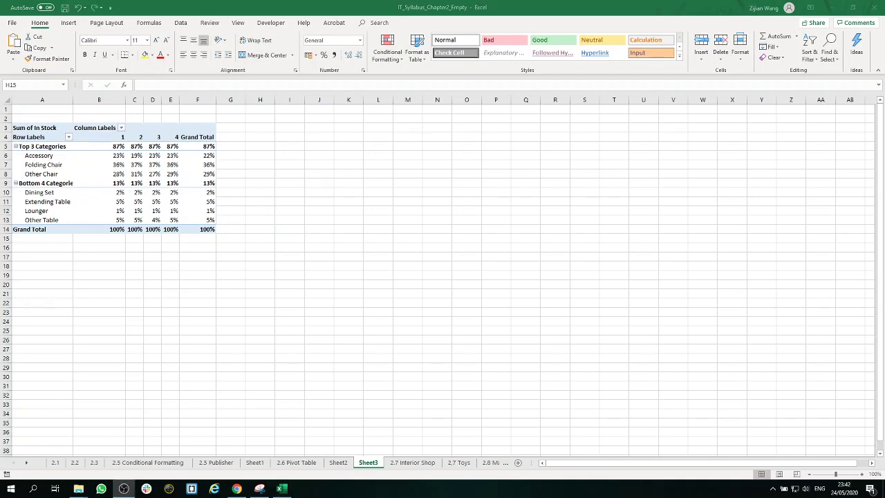
- Remove the grouped Category2 field from the PivotTable rows, keeping Category as the only row field
key("alt+Tab")
left_click(206, 202)
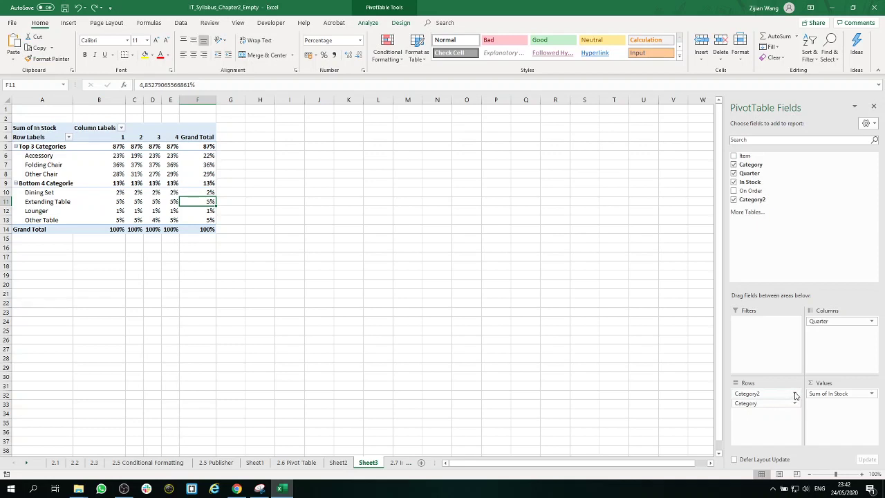
left_click(794, 394)
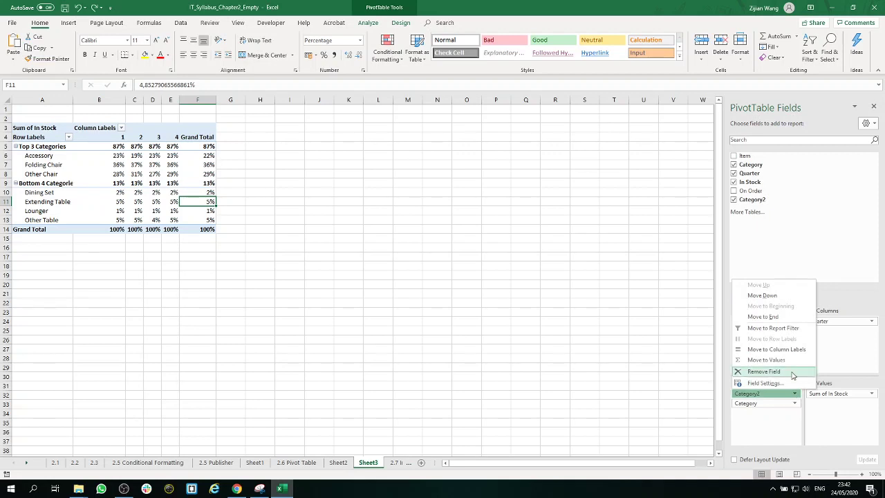
left_click(793, 374)
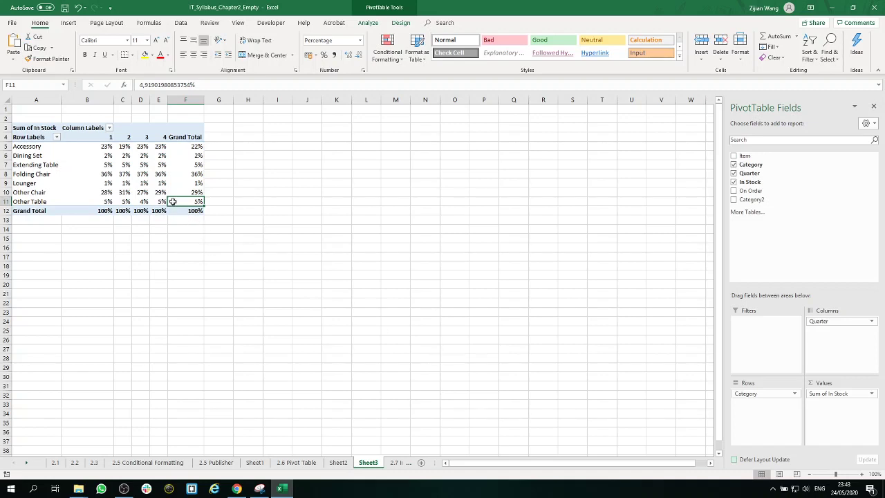
- Change the Sum of In Stock value field's calculation to show values as % Difference From
mouse_move(127, 184)
left_click(841, 396)
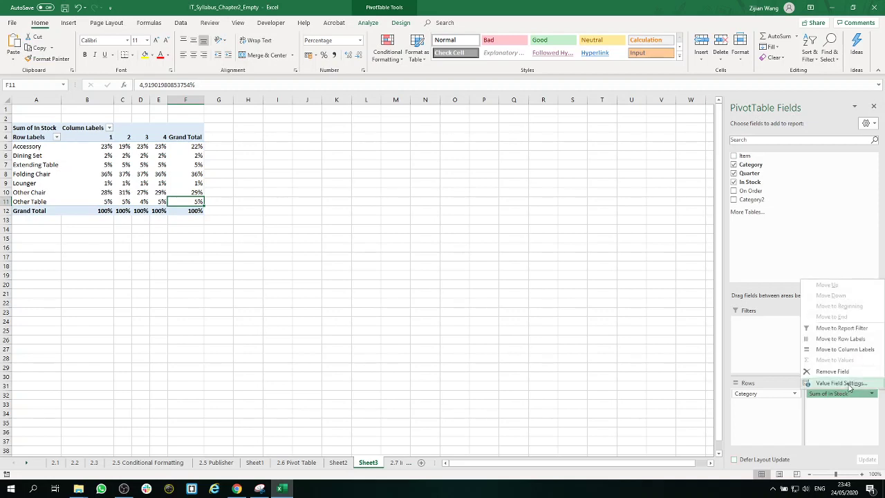
left_click(843, 382)
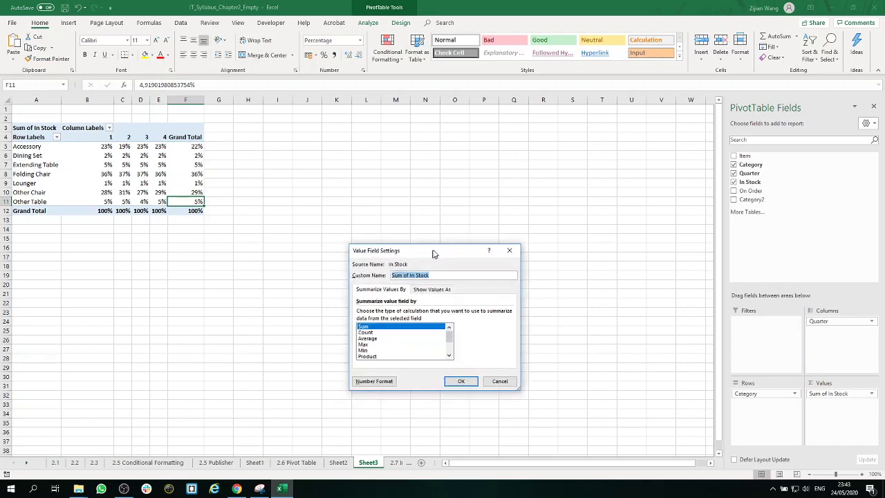
left_click_drag(434, 253, 437, 174)
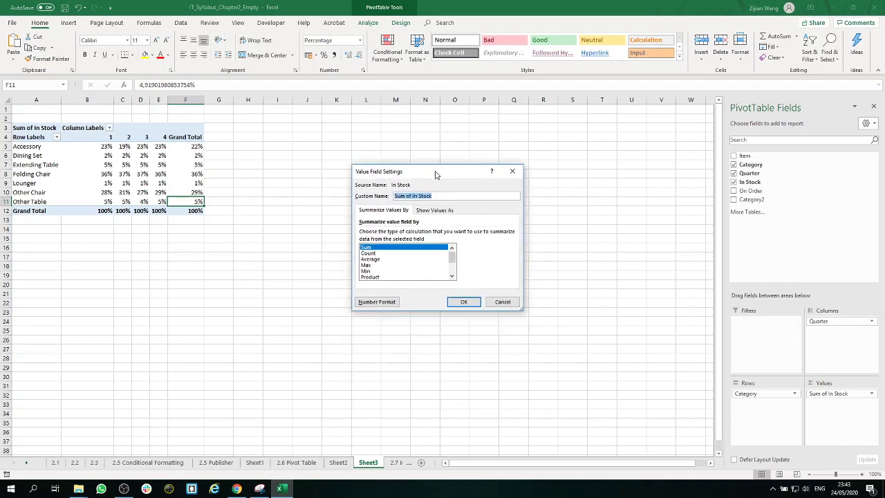
left_click(435, 211)
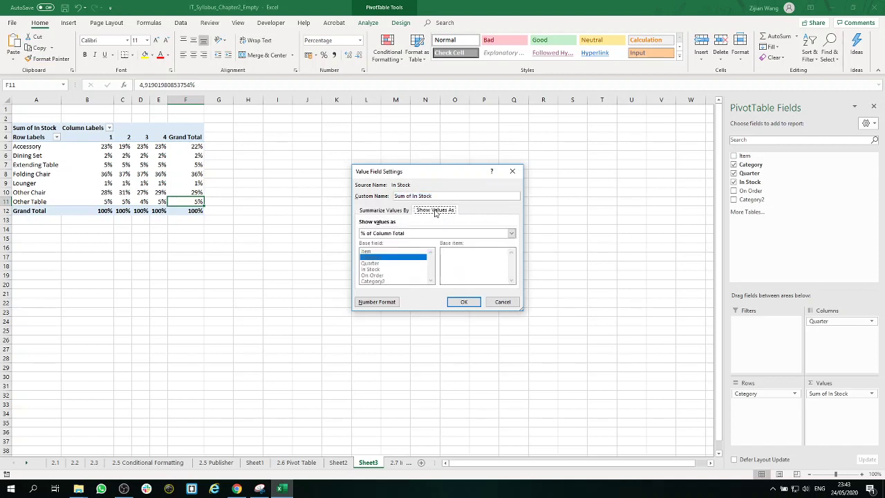
left_click(511, 234)
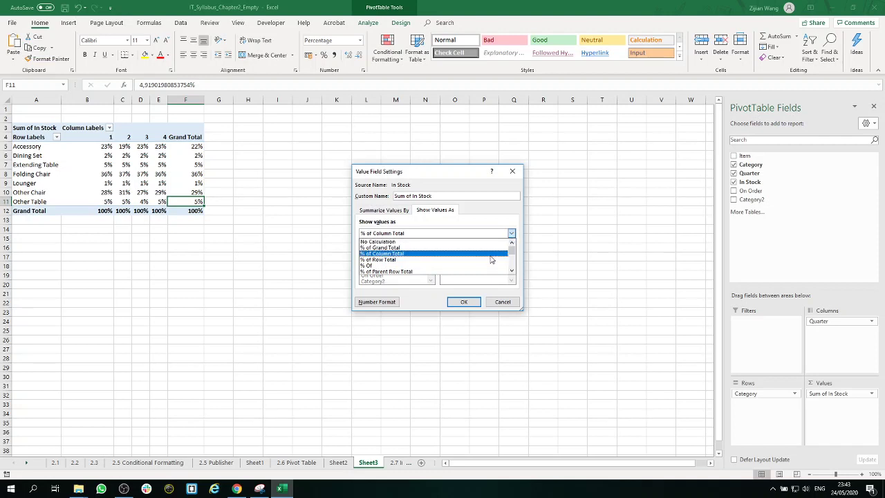
left_click(512, 271)
left_click(512, 270)
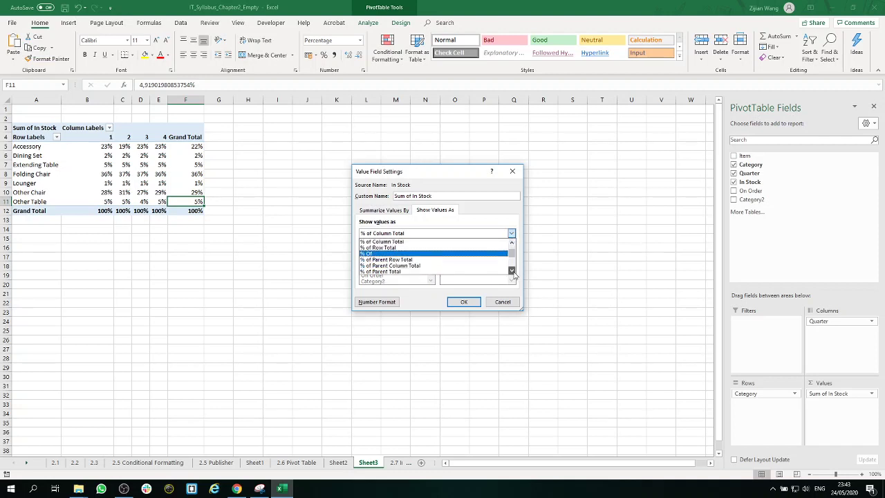
left_click(512, 270)
left_click(512, 270)
left_click(513, 270)
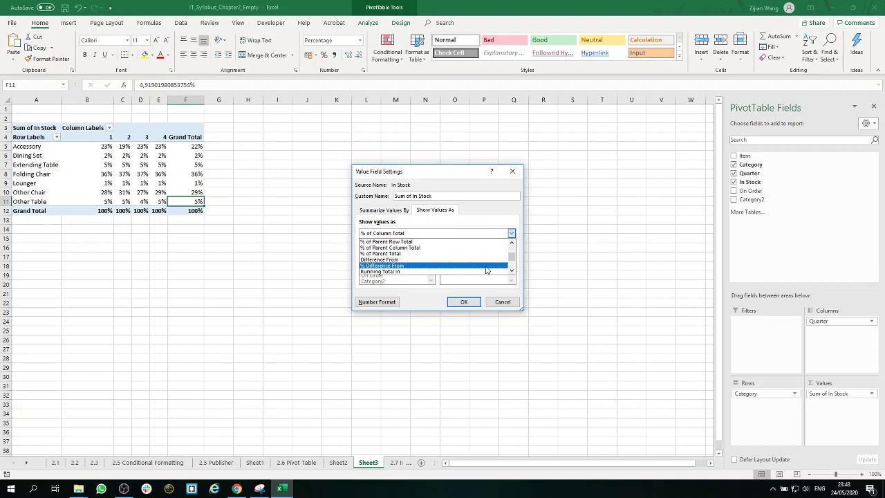
left_click(486, 268)
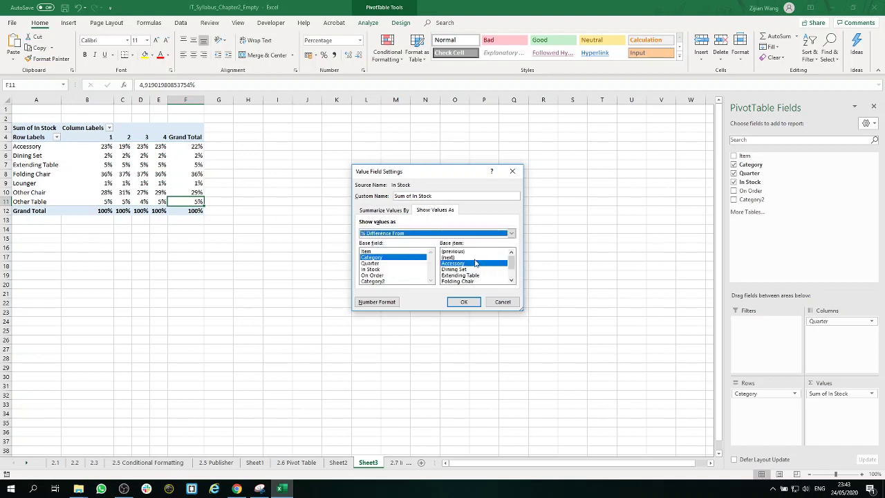
- Set the comparison's base field to Quarter and its base item to (previous), and apply the value field settings
left_click(390, 263)
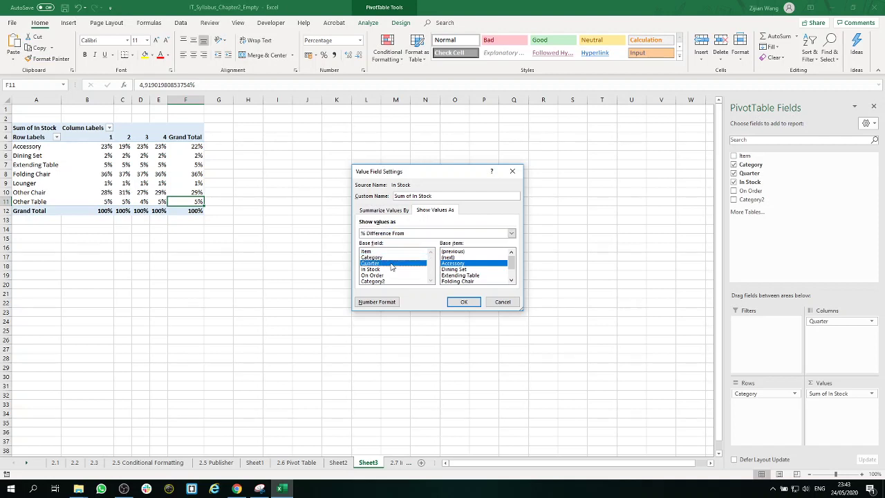
left_click(471, 251)
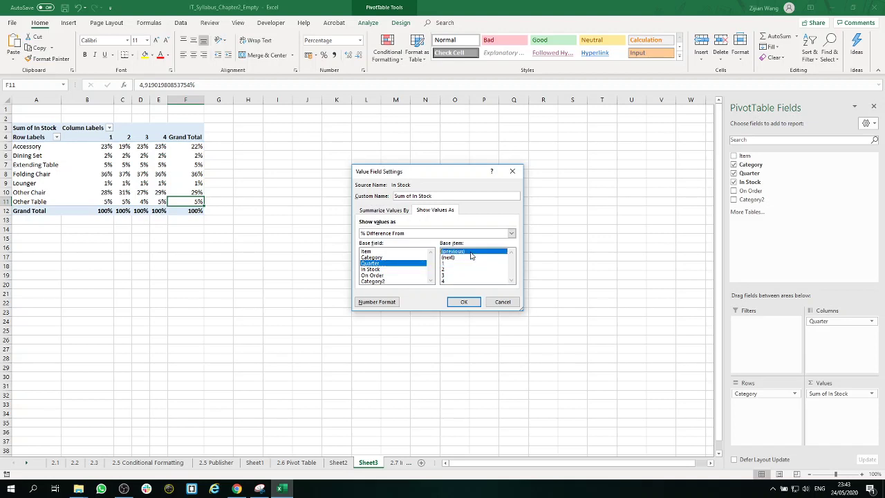
left_click(465, 302)
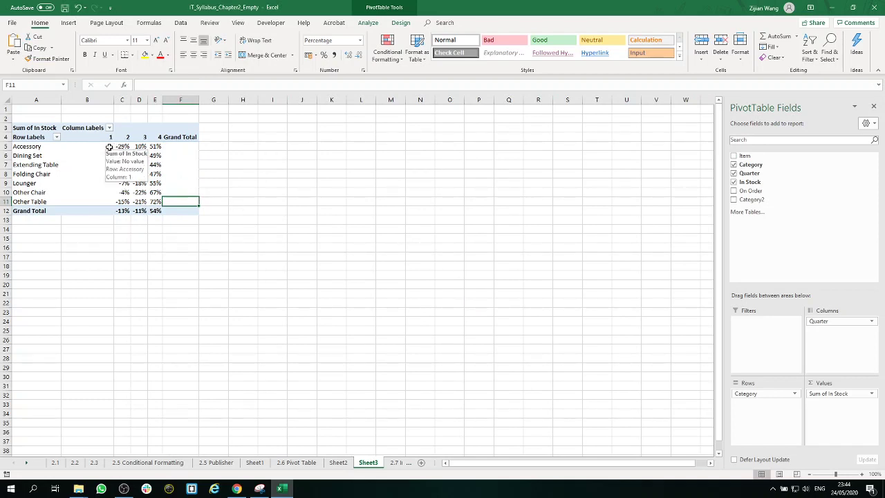
- Examine the percentage changes from the previous quarter, including the quarter 2 values for Accessory and Folding Chair
mouse_move(105, 202)
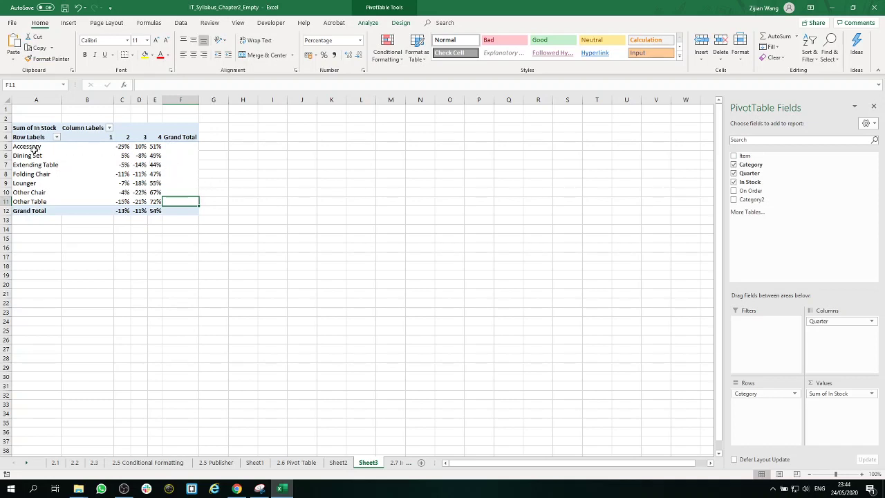
mouse_move(127, 148)
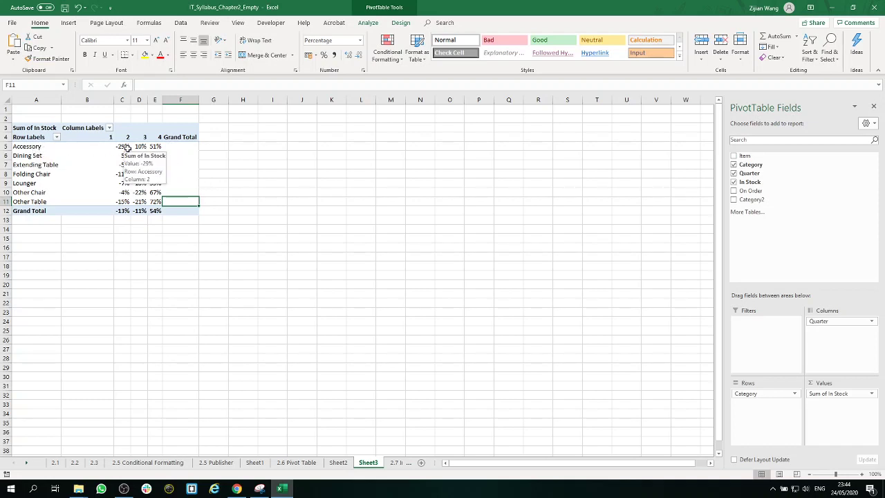
left_click(127, 148)
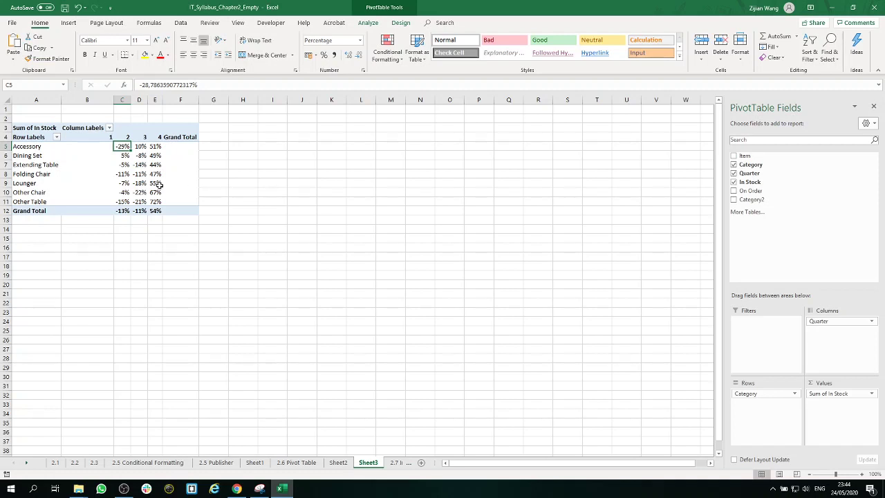
left_click(122, 174)
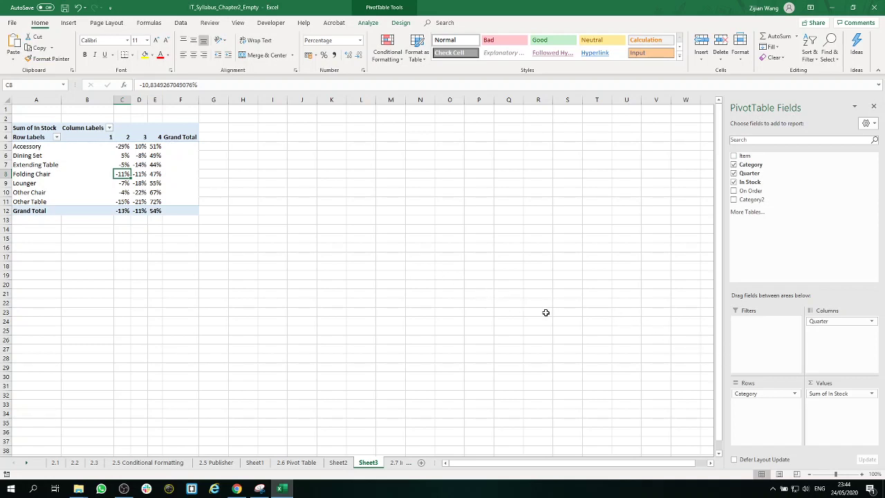
- Change the Sum of In Stock percentage difference to compare every quarter with base item 1 of the Quarter field
left_click(843, 394)
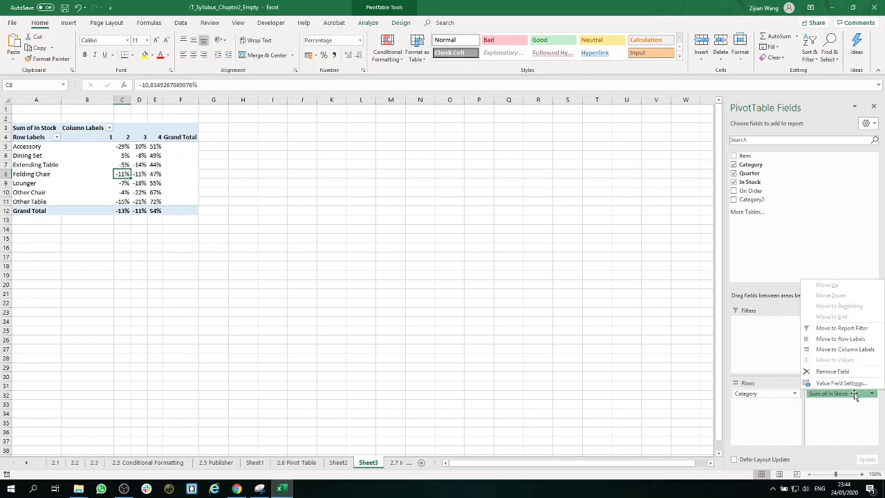
left_click(853, 385)
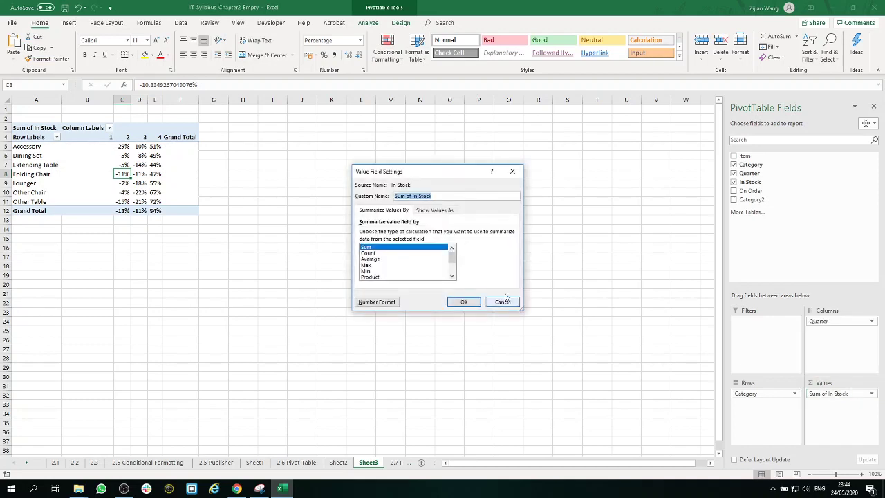
left_click(438, 211)
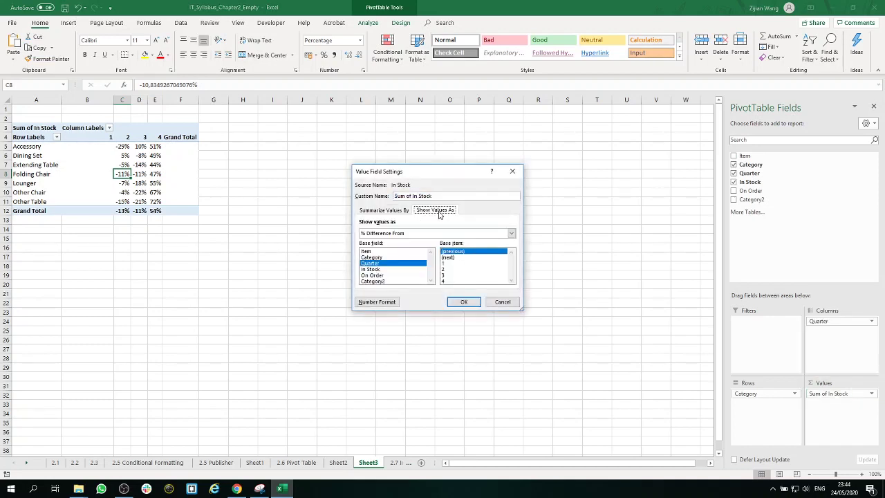
left_click(380, 264)
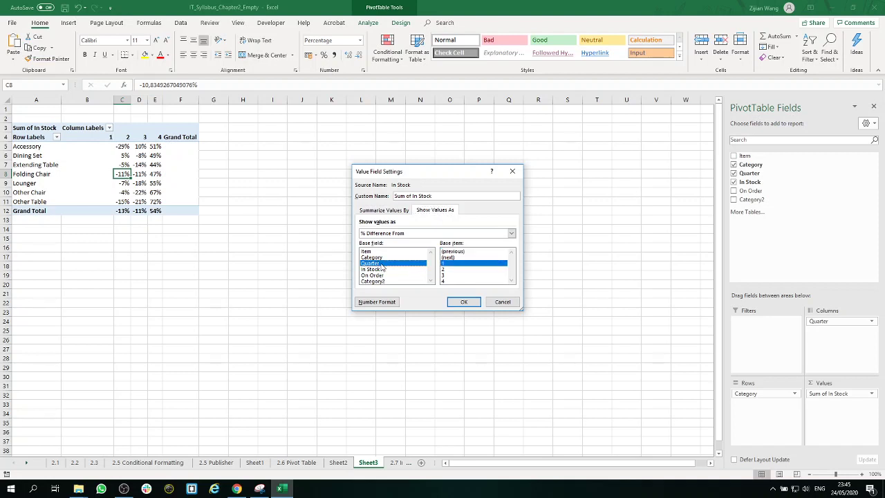
left_click(447, 263)
left_click(464, 304)
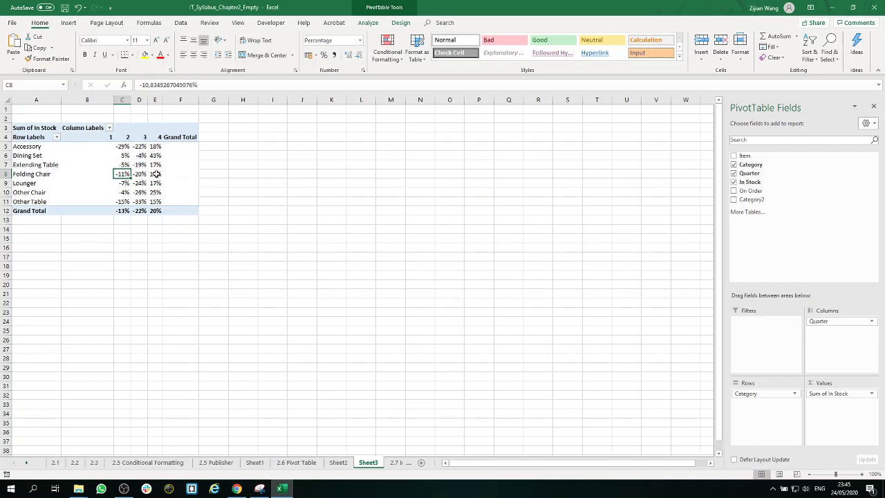
- Examine the categories' percentage differences relative to quarter 1, and leave the PivotTable by selecting empty cell L15
mouse_move(159, 175)
mouse_move(141, 197)
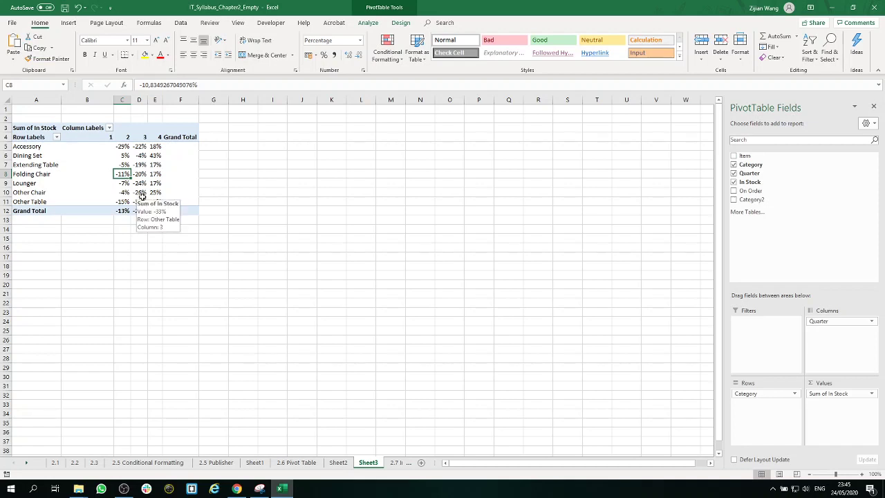
mouse_move(103, 146)
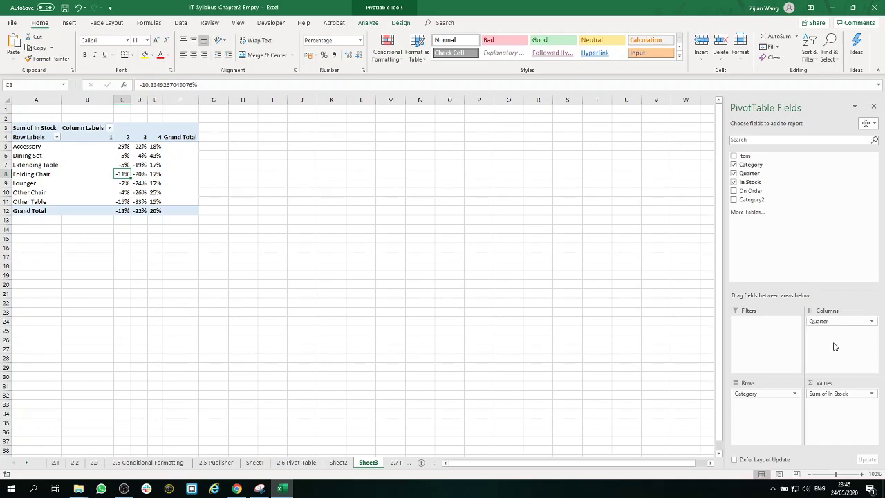
left_click(369, 241)
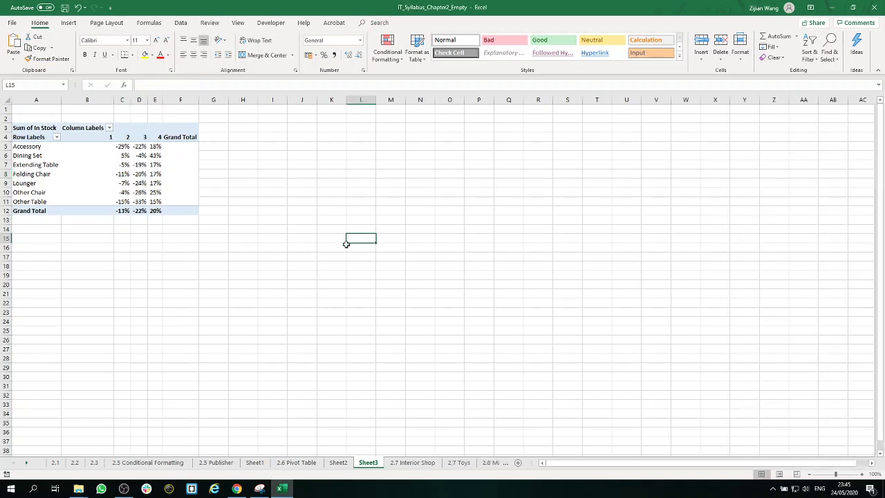